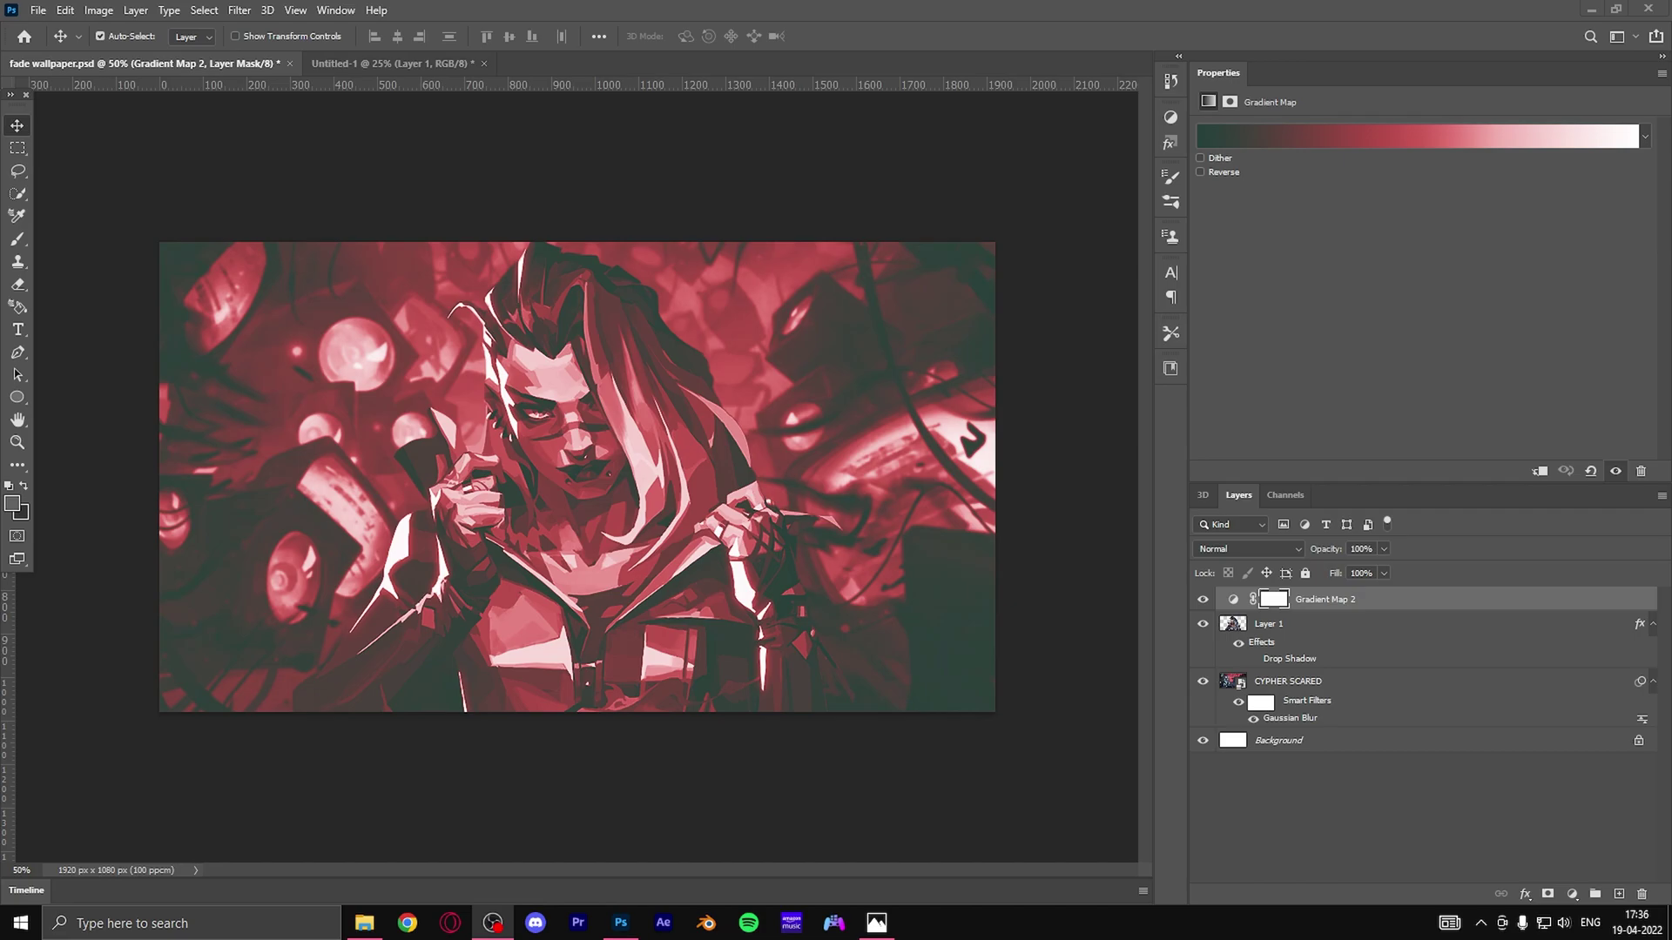
Step: Switch to the Untitled-1 document holding the drop-shadowed cut-out character
click(368, 65)
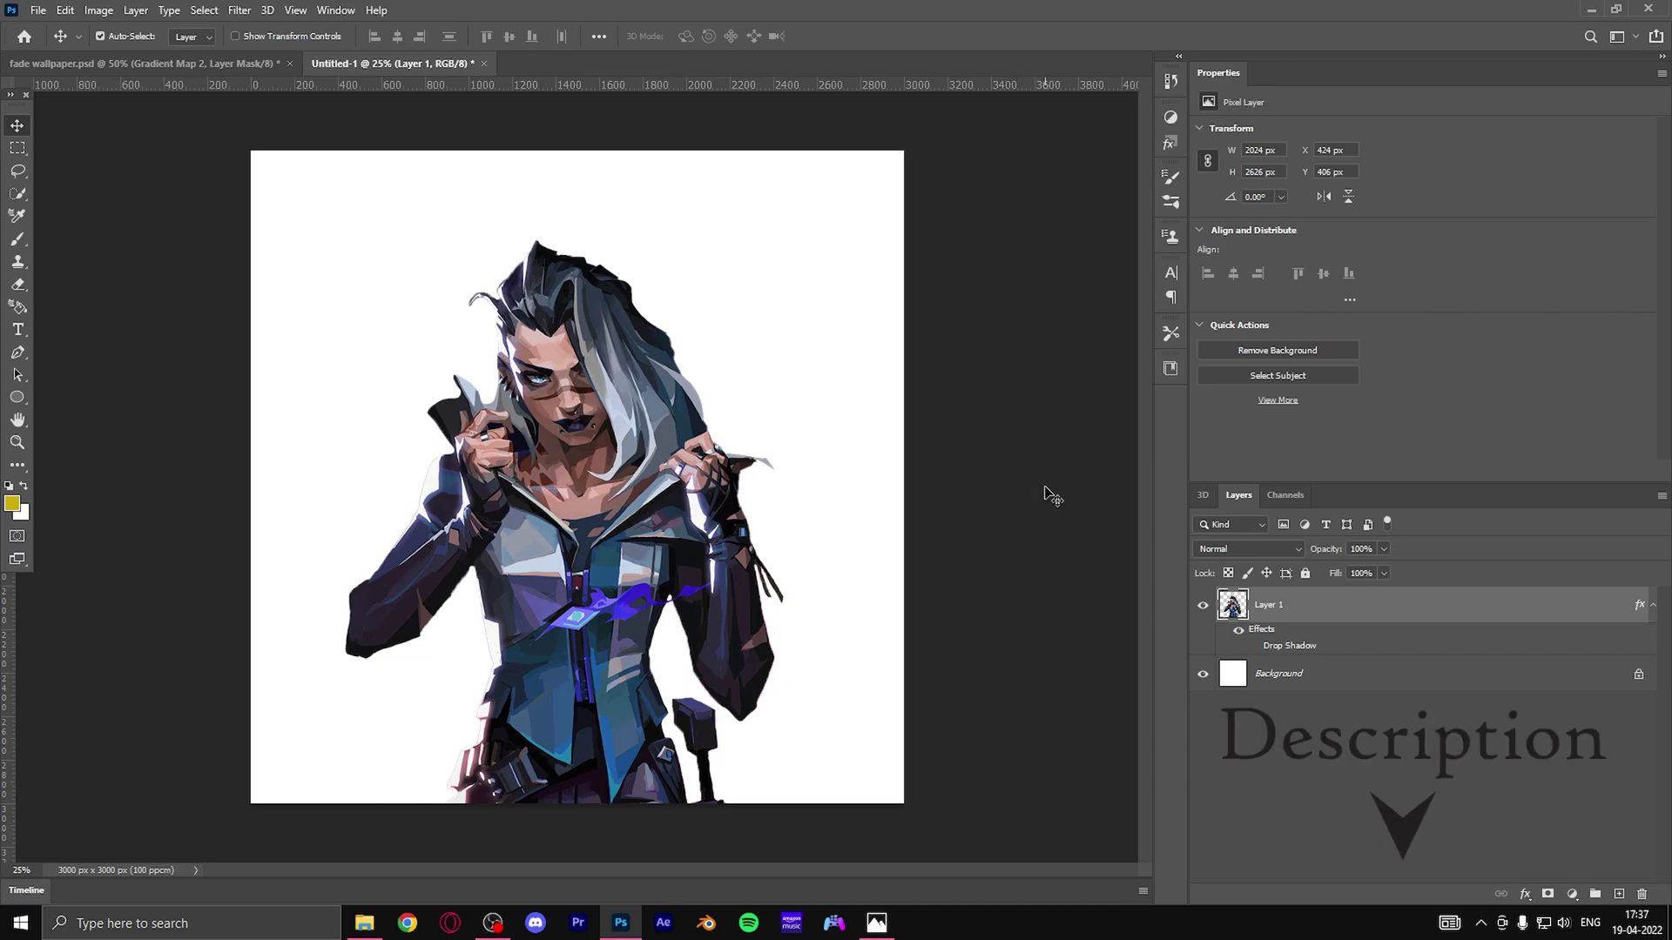
Step: Create a new 1920×1080 px, 100 pixels/cm document from the Custom recent preset
click(35, 12)
click(66, 34)
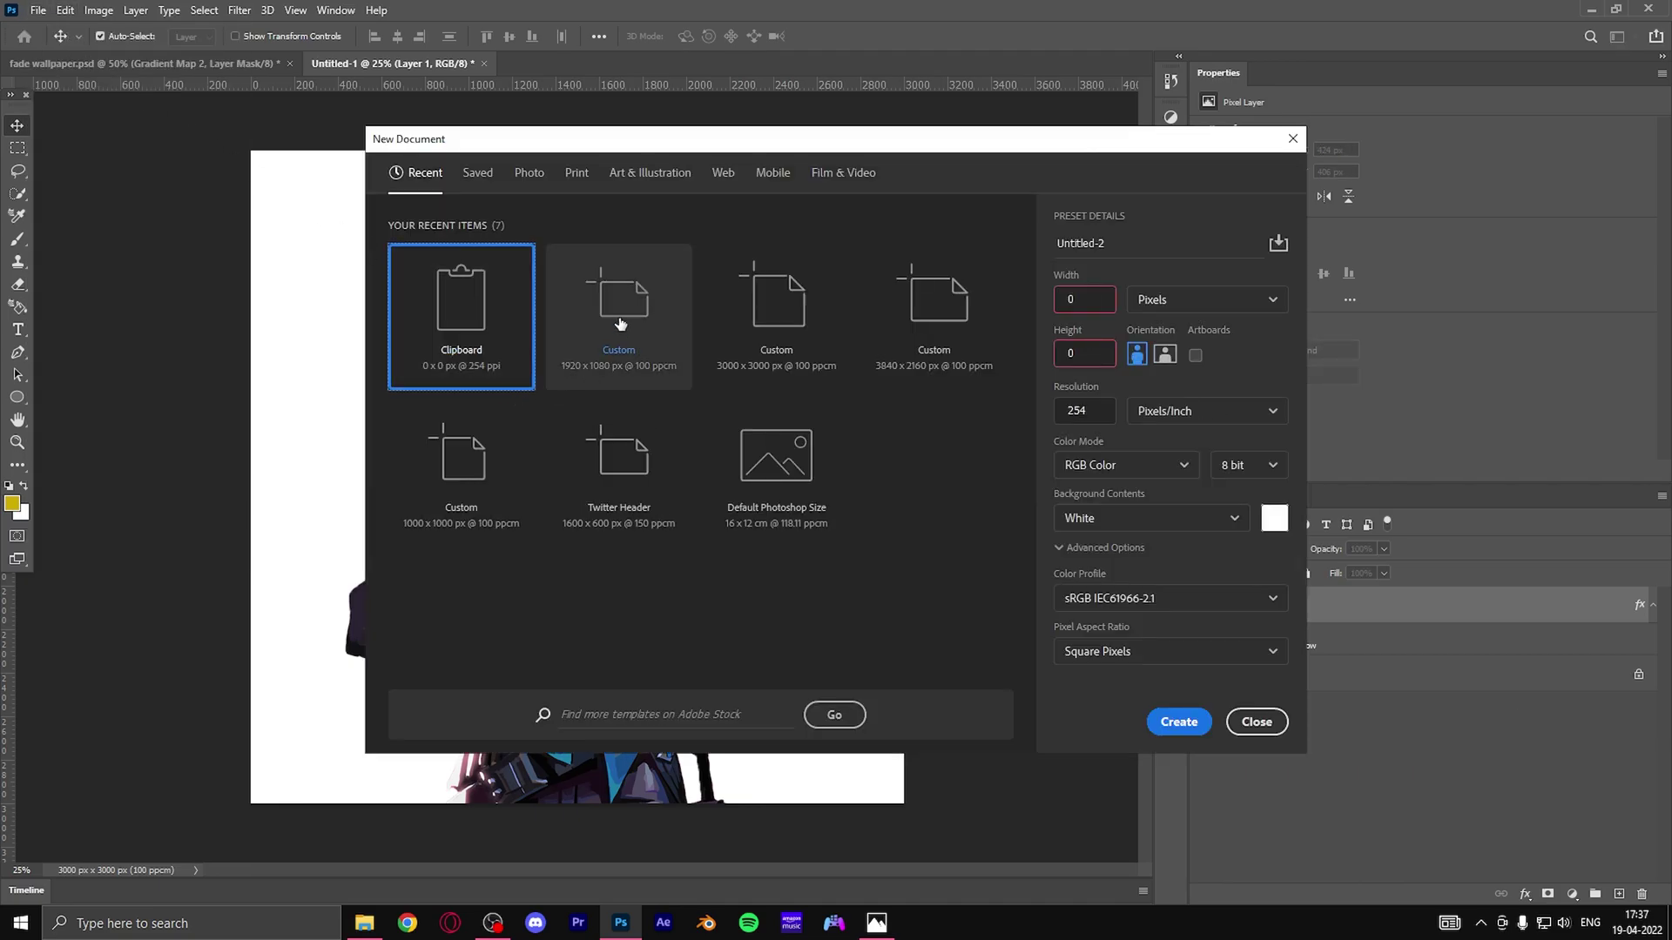
click(618, 310)
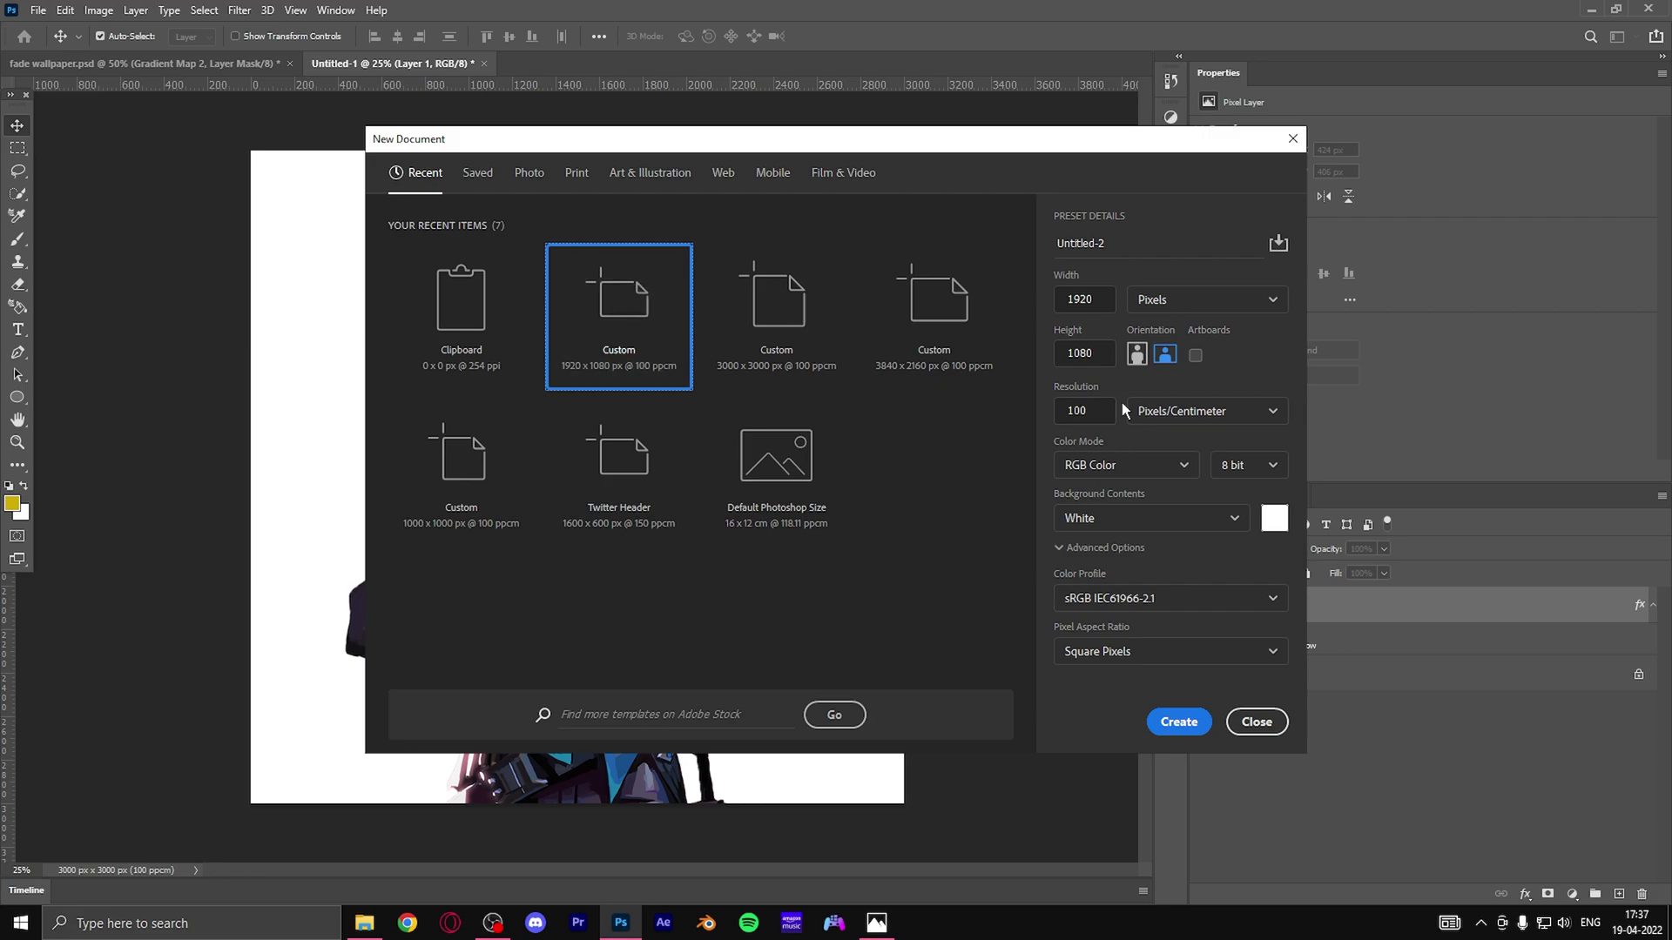
click(1186, 728)
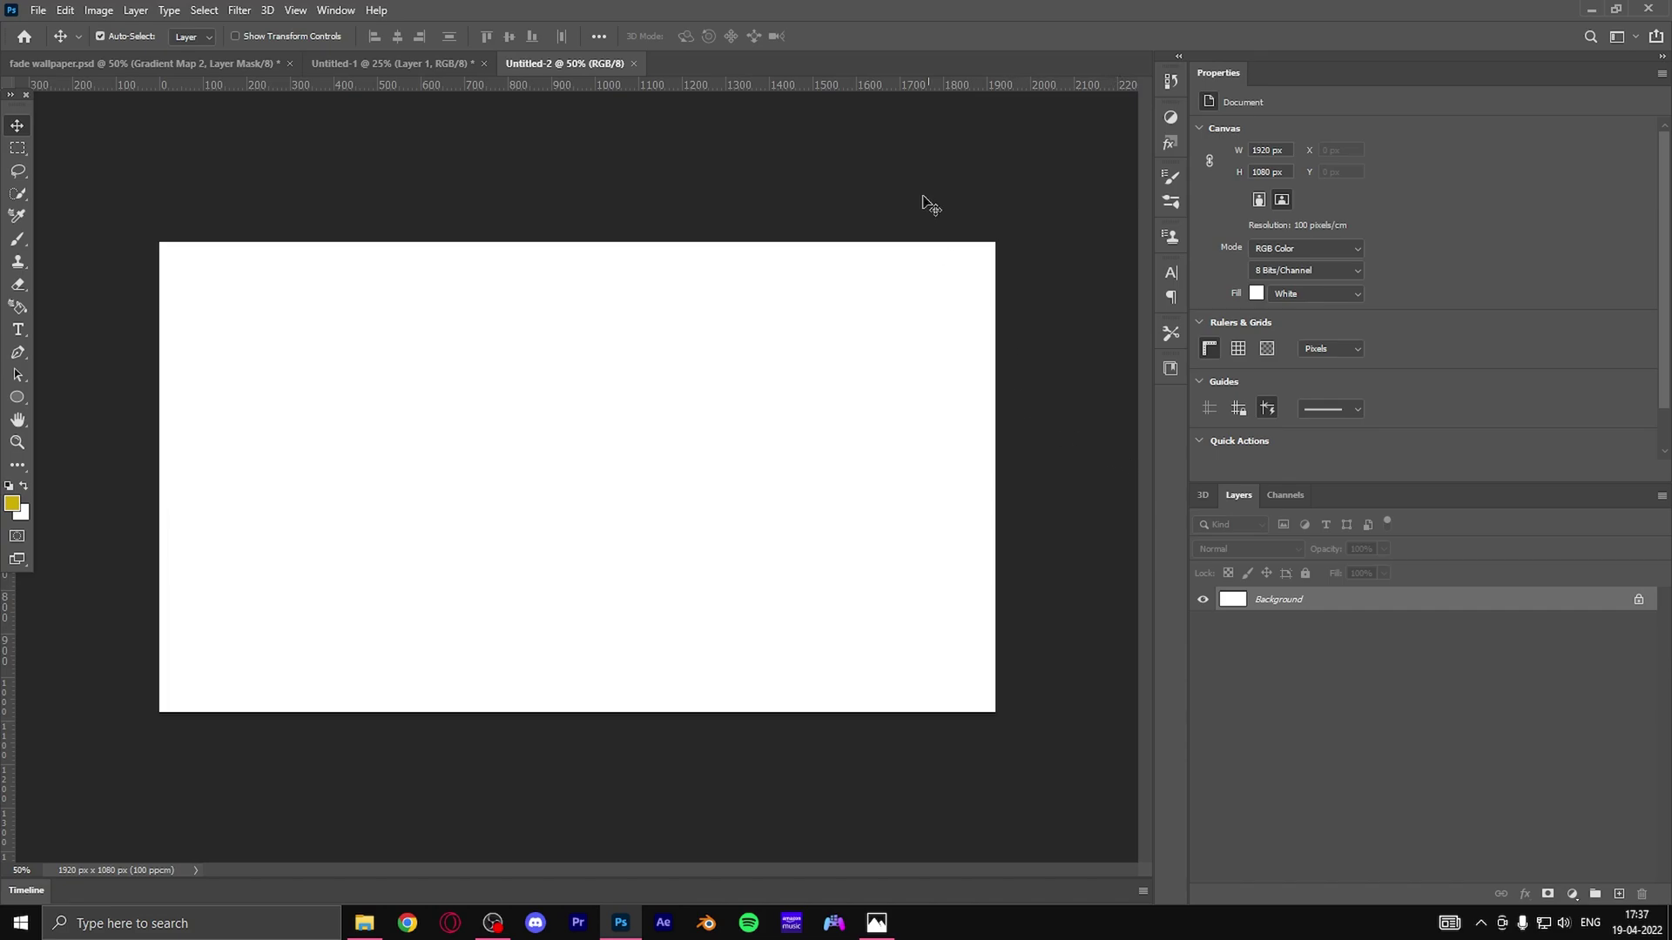
Step: Copy the character layer into Untitled-2 and place the CYPHER SCARED image beneath it
click(436, 63)
drag(1278, 604, 792, 562)
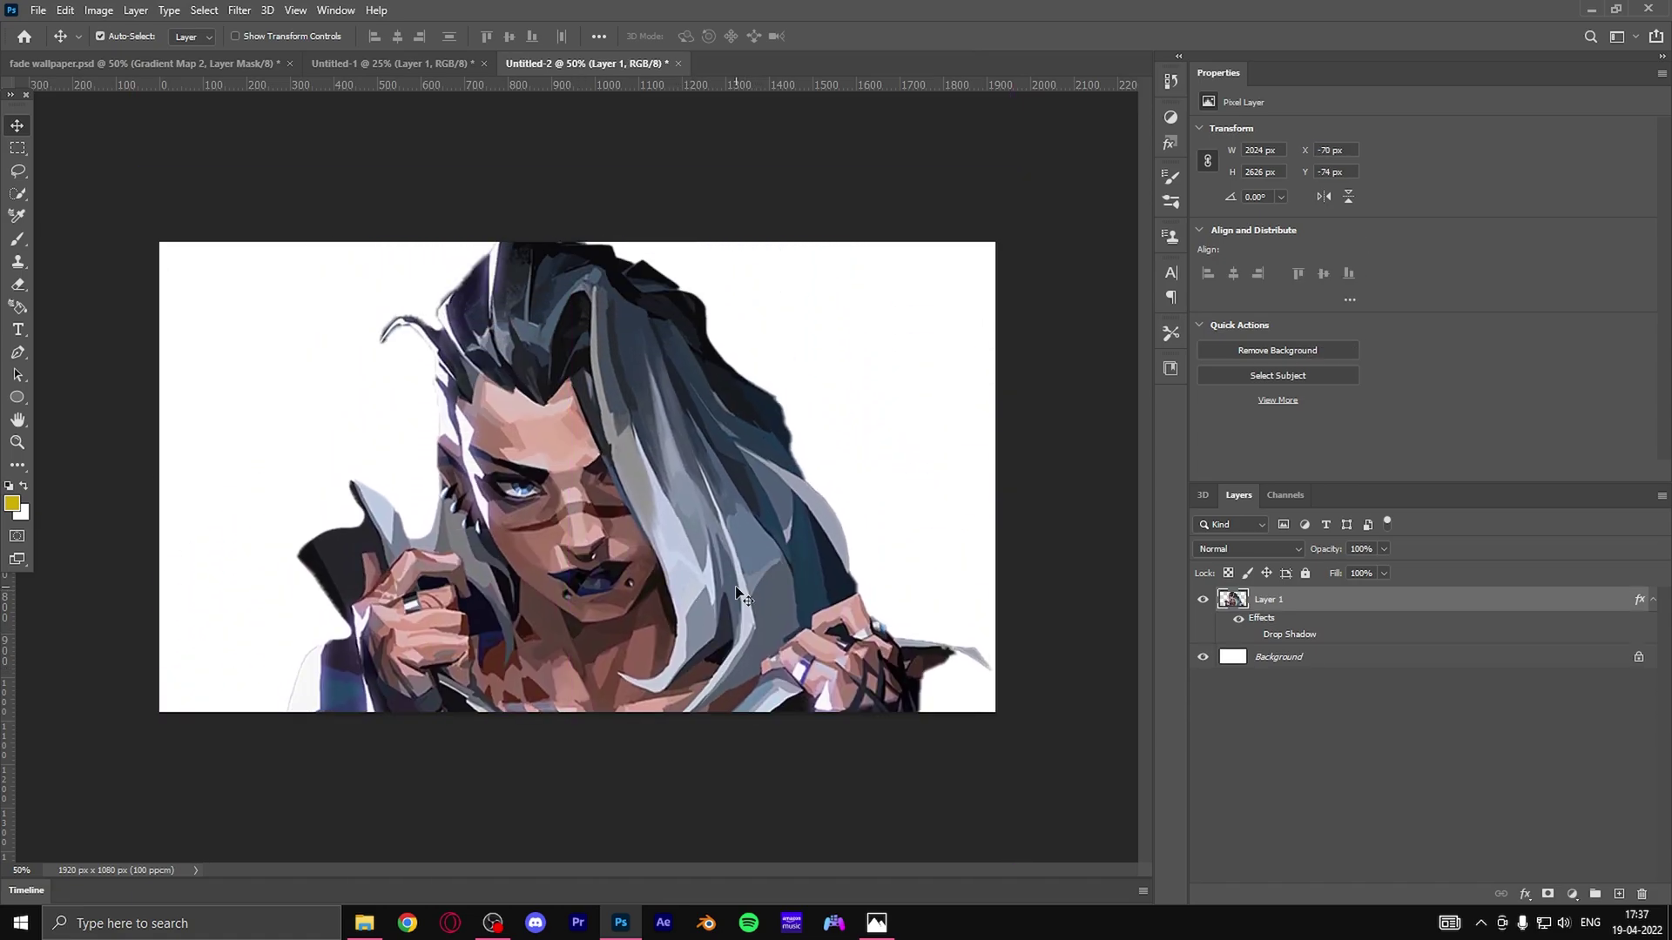
click(364, 925)
drag(484, 187, 623, 557)
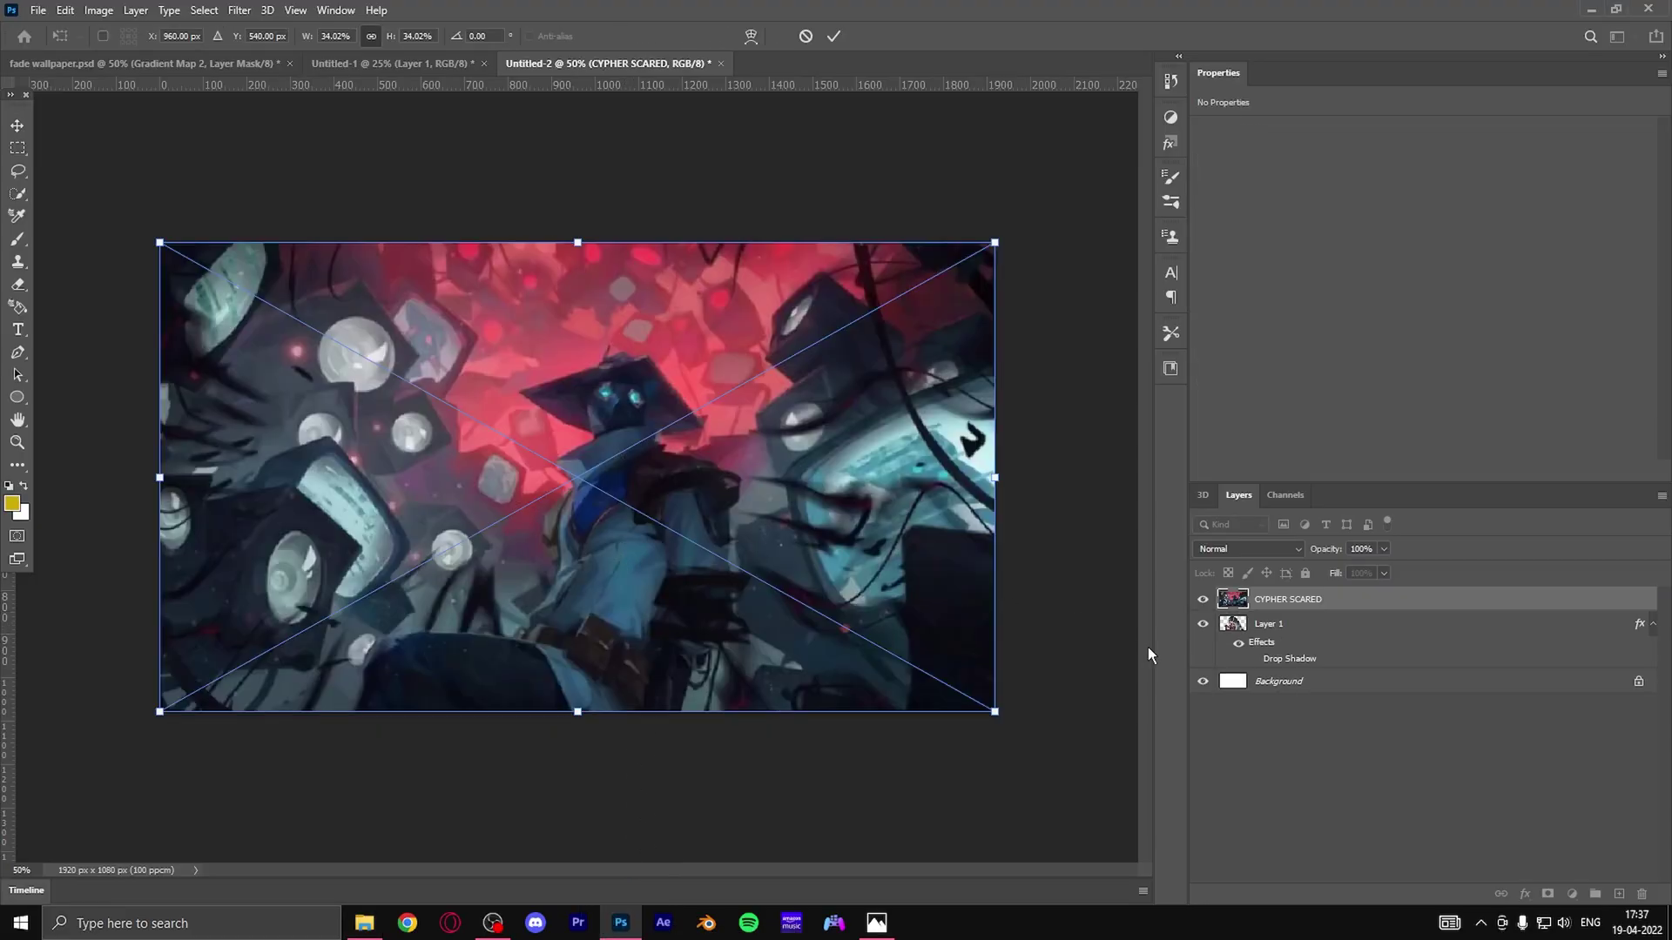
drag(1306, 599, 1312, 673)
click(592, 505)
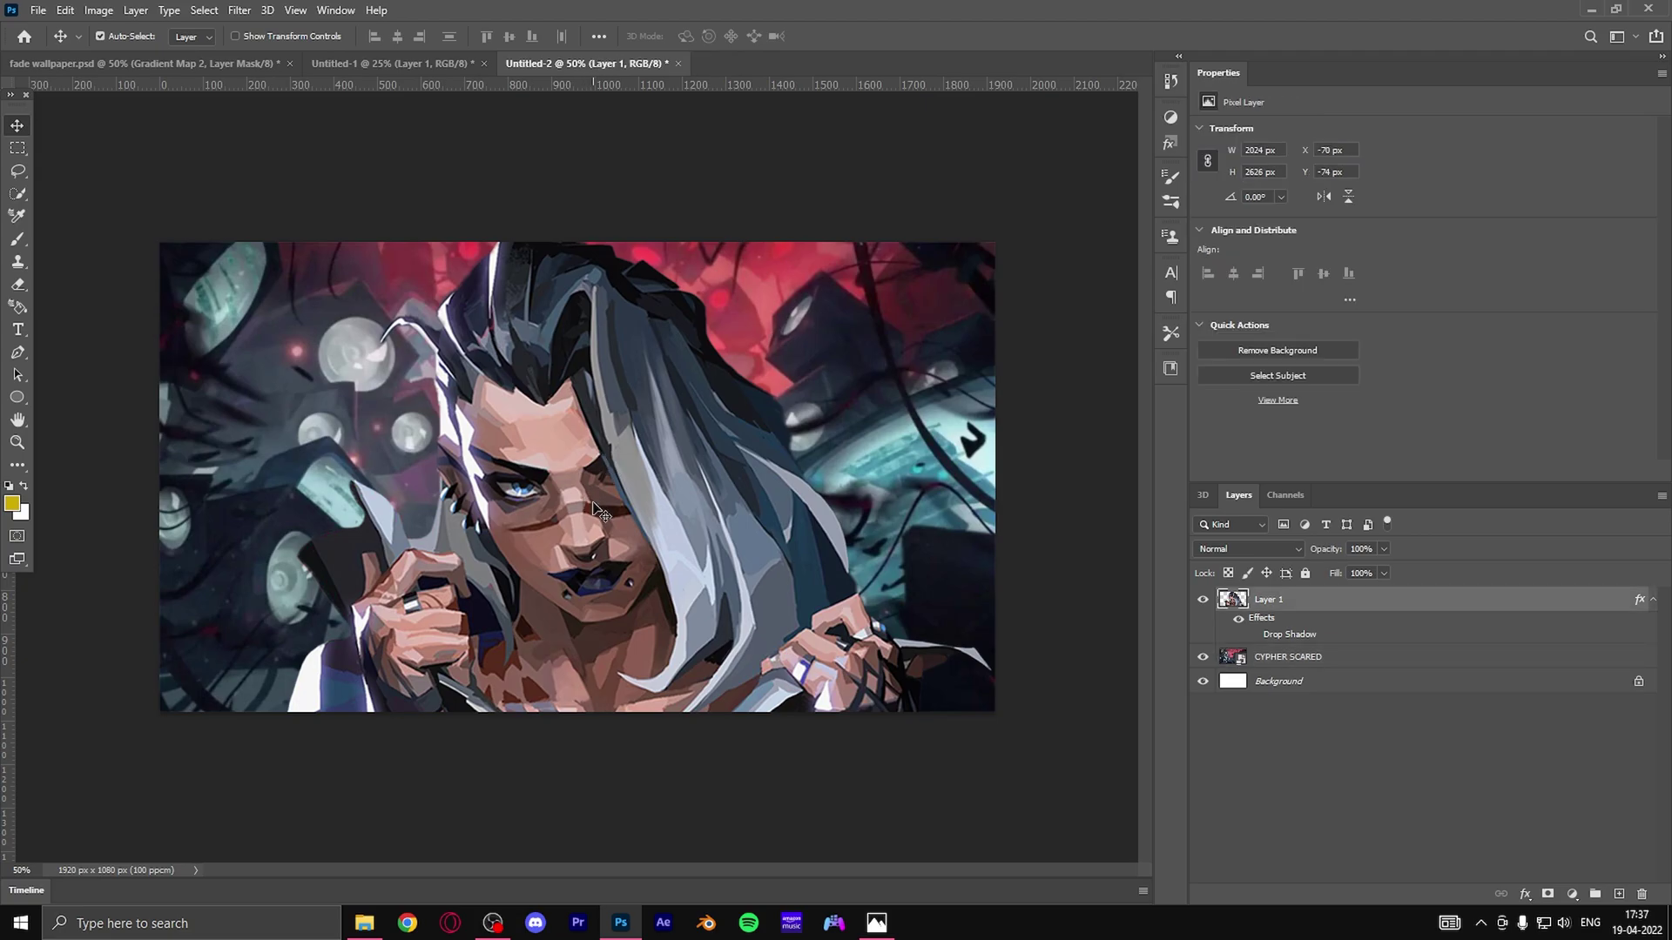
Step: Scale the character layer to about 67% and centre it at X 295, Y 0
key(ctrl+t)
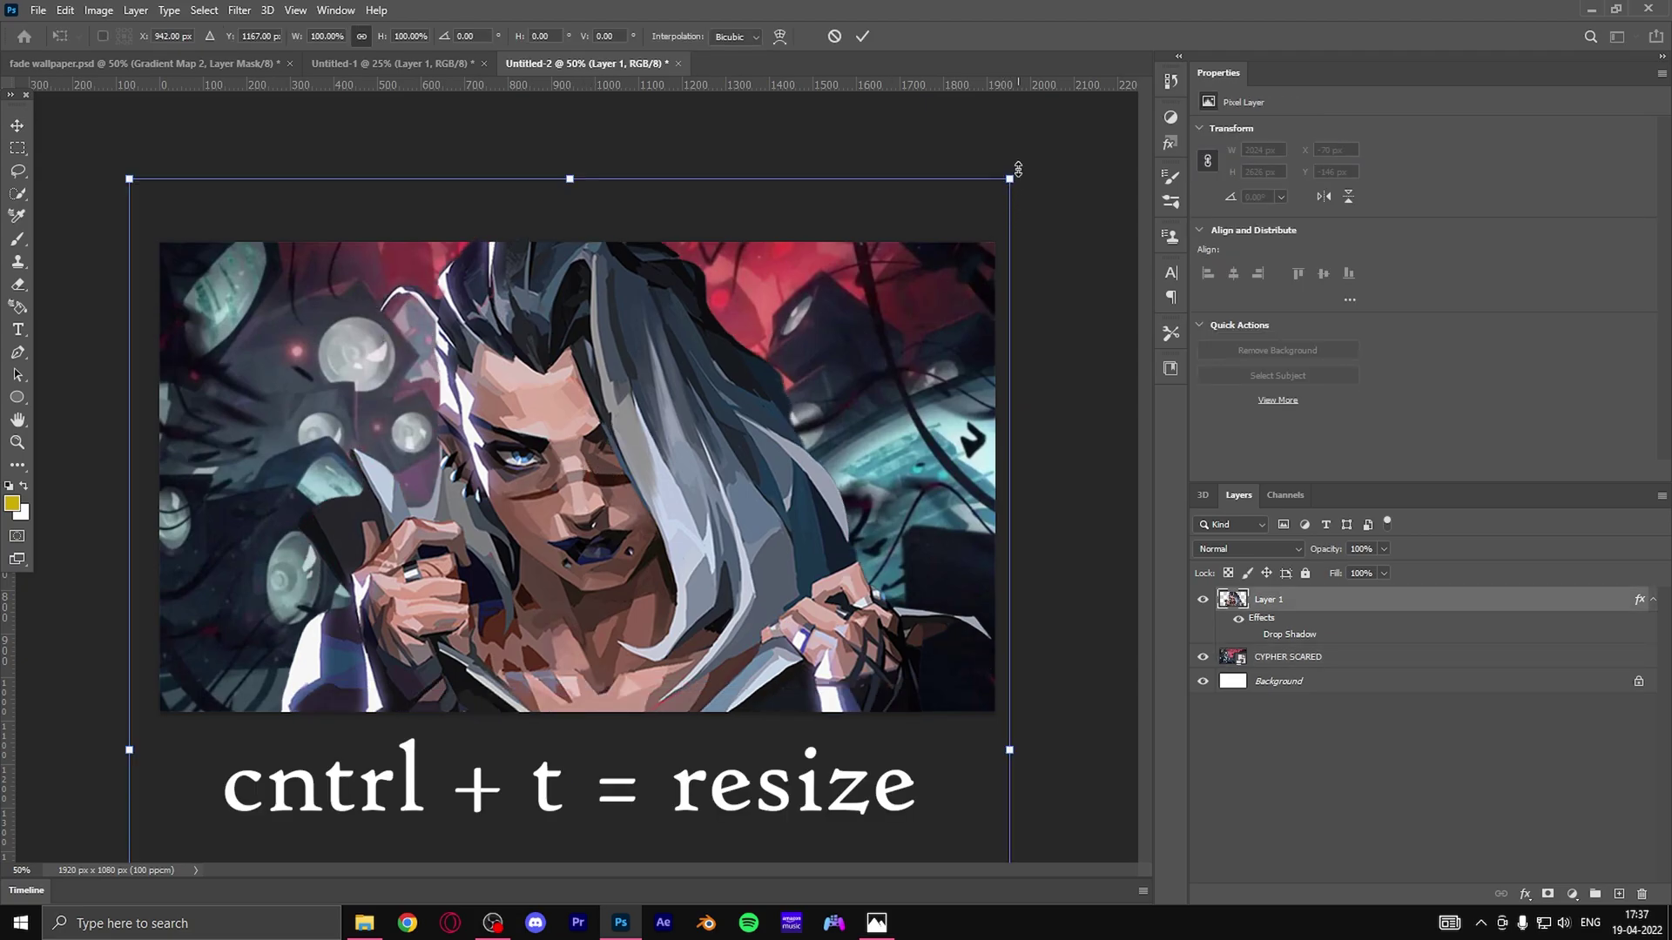
drag(1010, 180, 723, 553)
drag(374, 696, 526, 388)
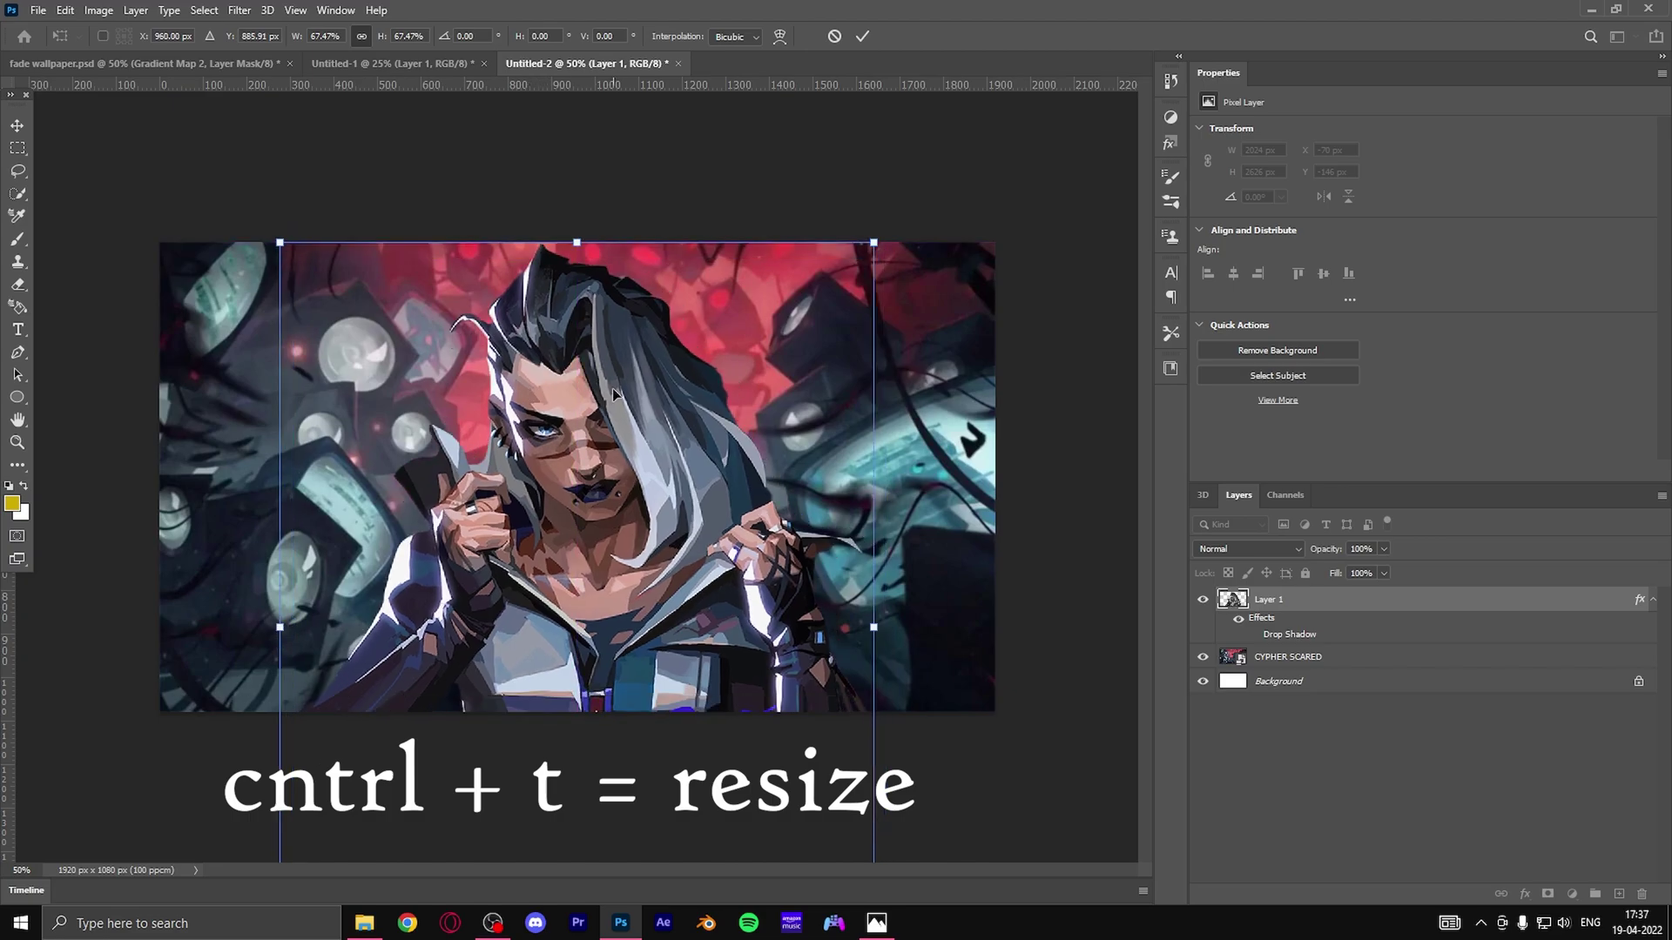
drag(624, 432, 632, 433)
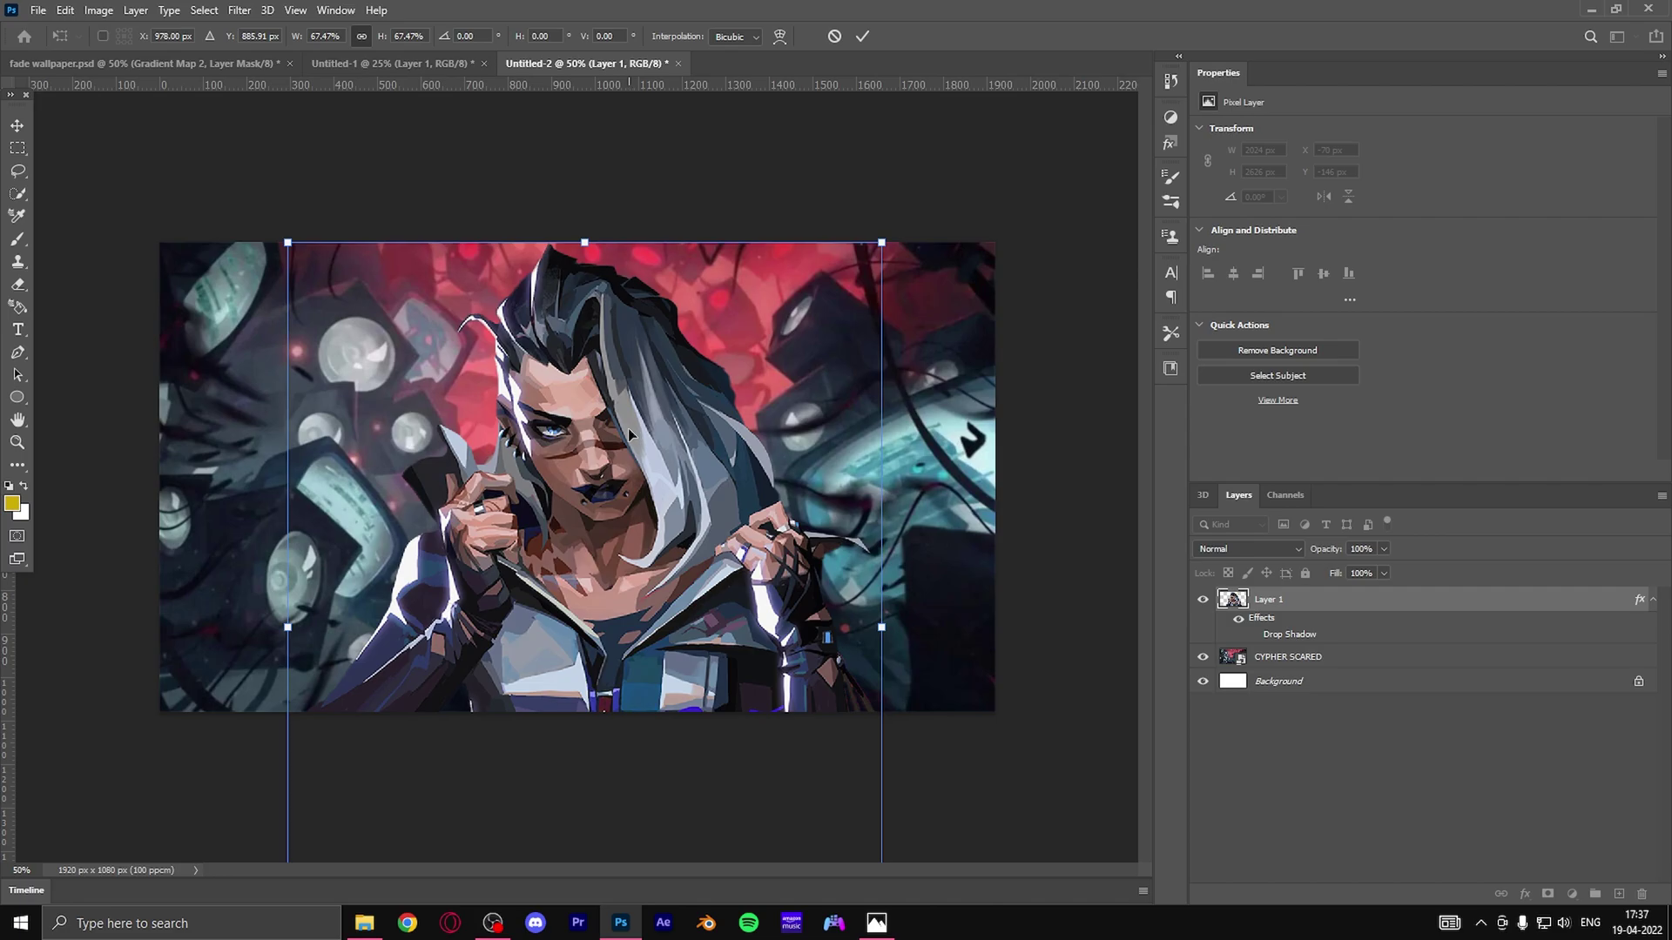
key(Return)
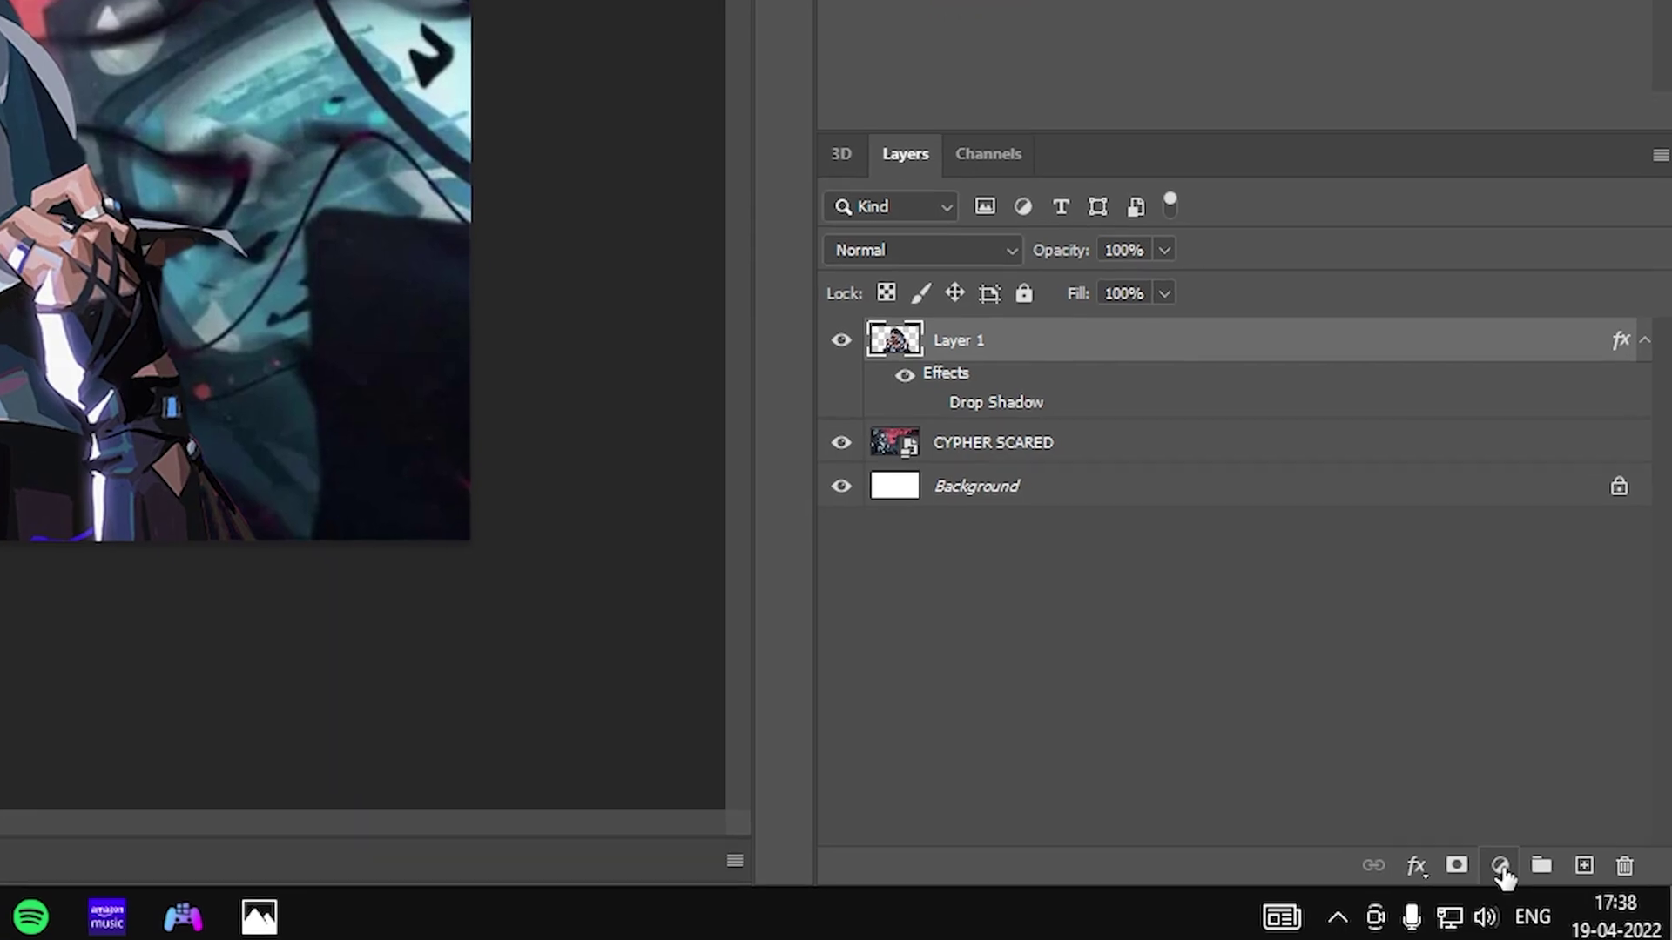
Step: Add a Gradient Map adjustment layer and add a middle colour stop at 48%
click(1549, 881)
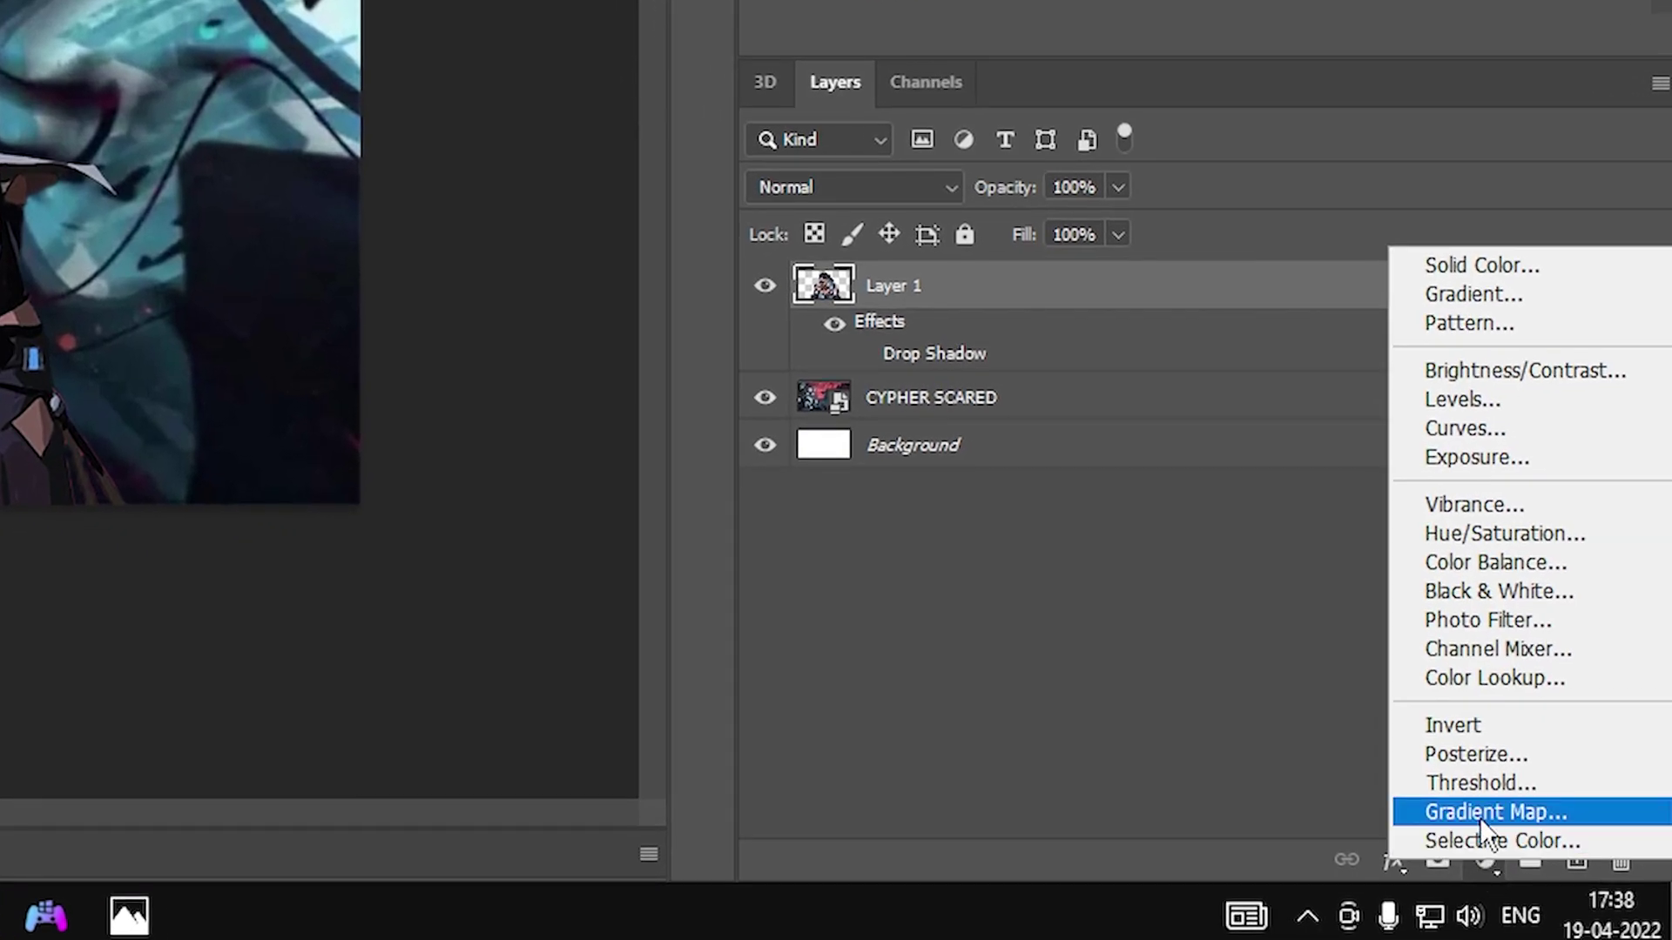
click(1480, 814)
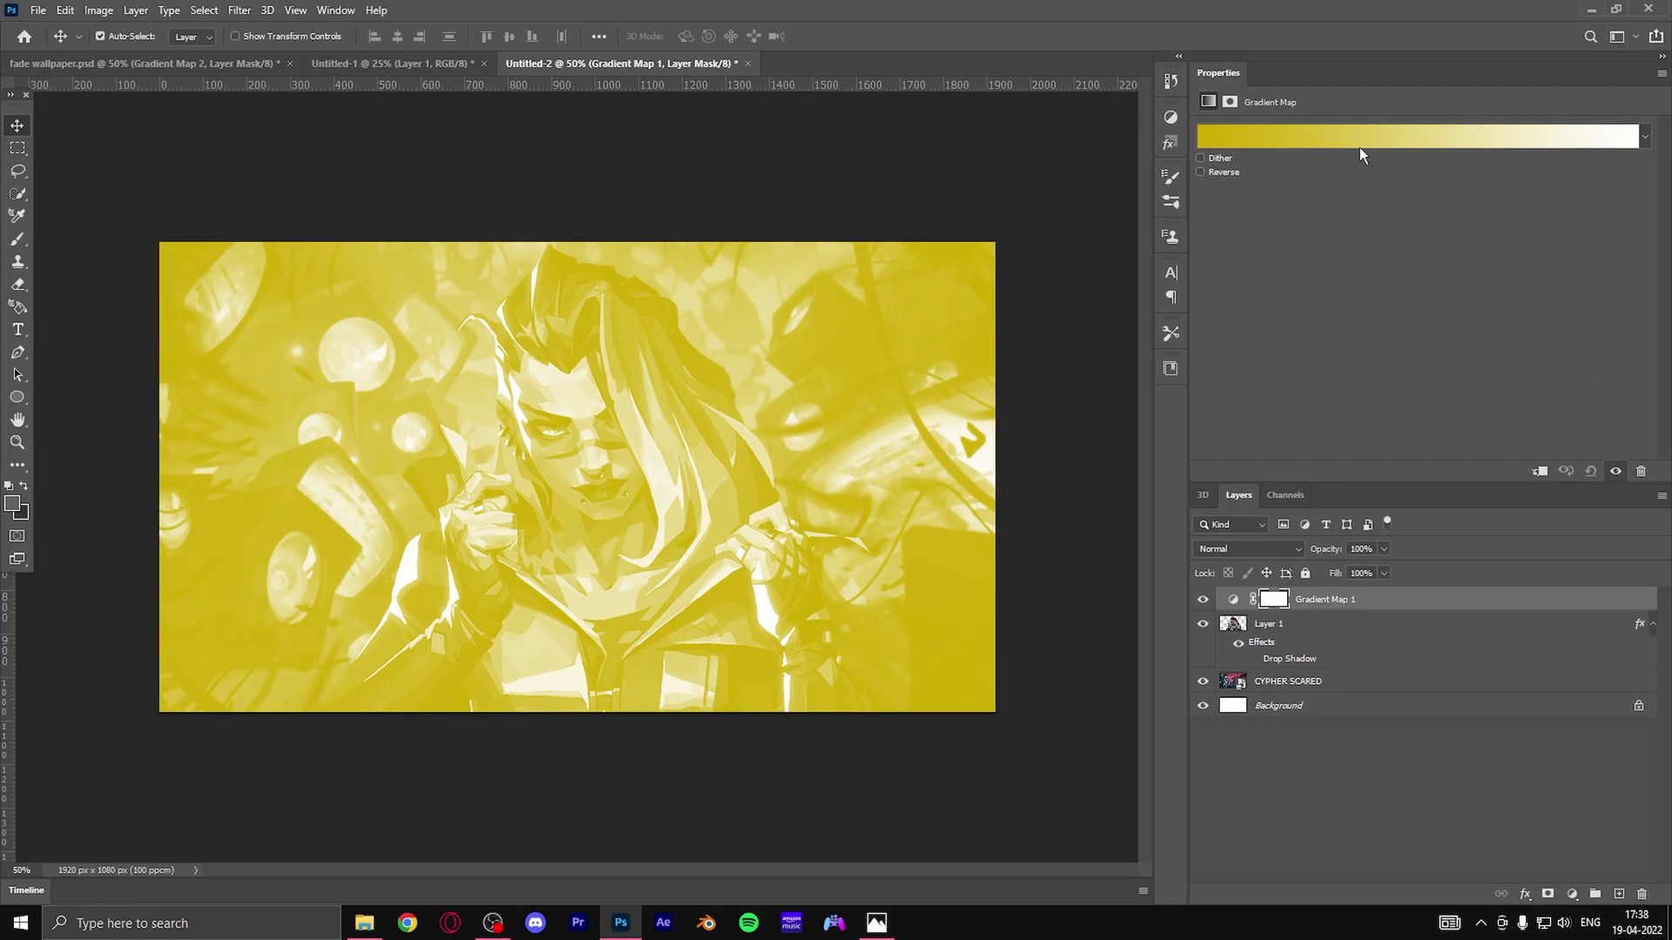
click(1360, 144)
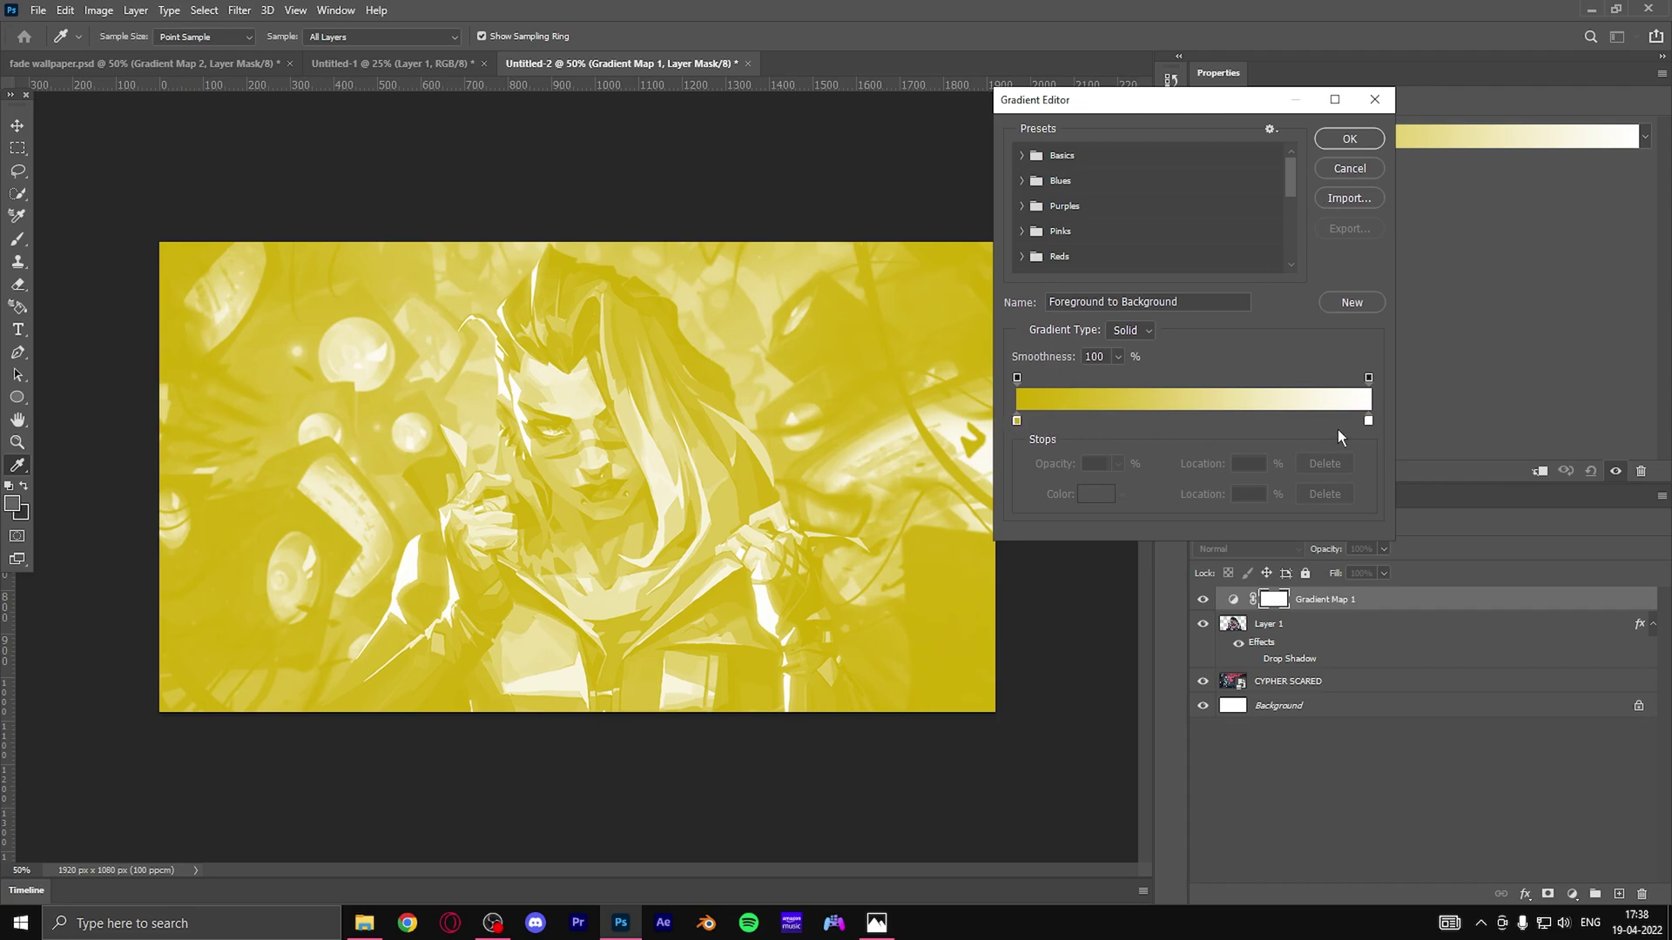
double_click(1179, 422)
click(1483, 259)
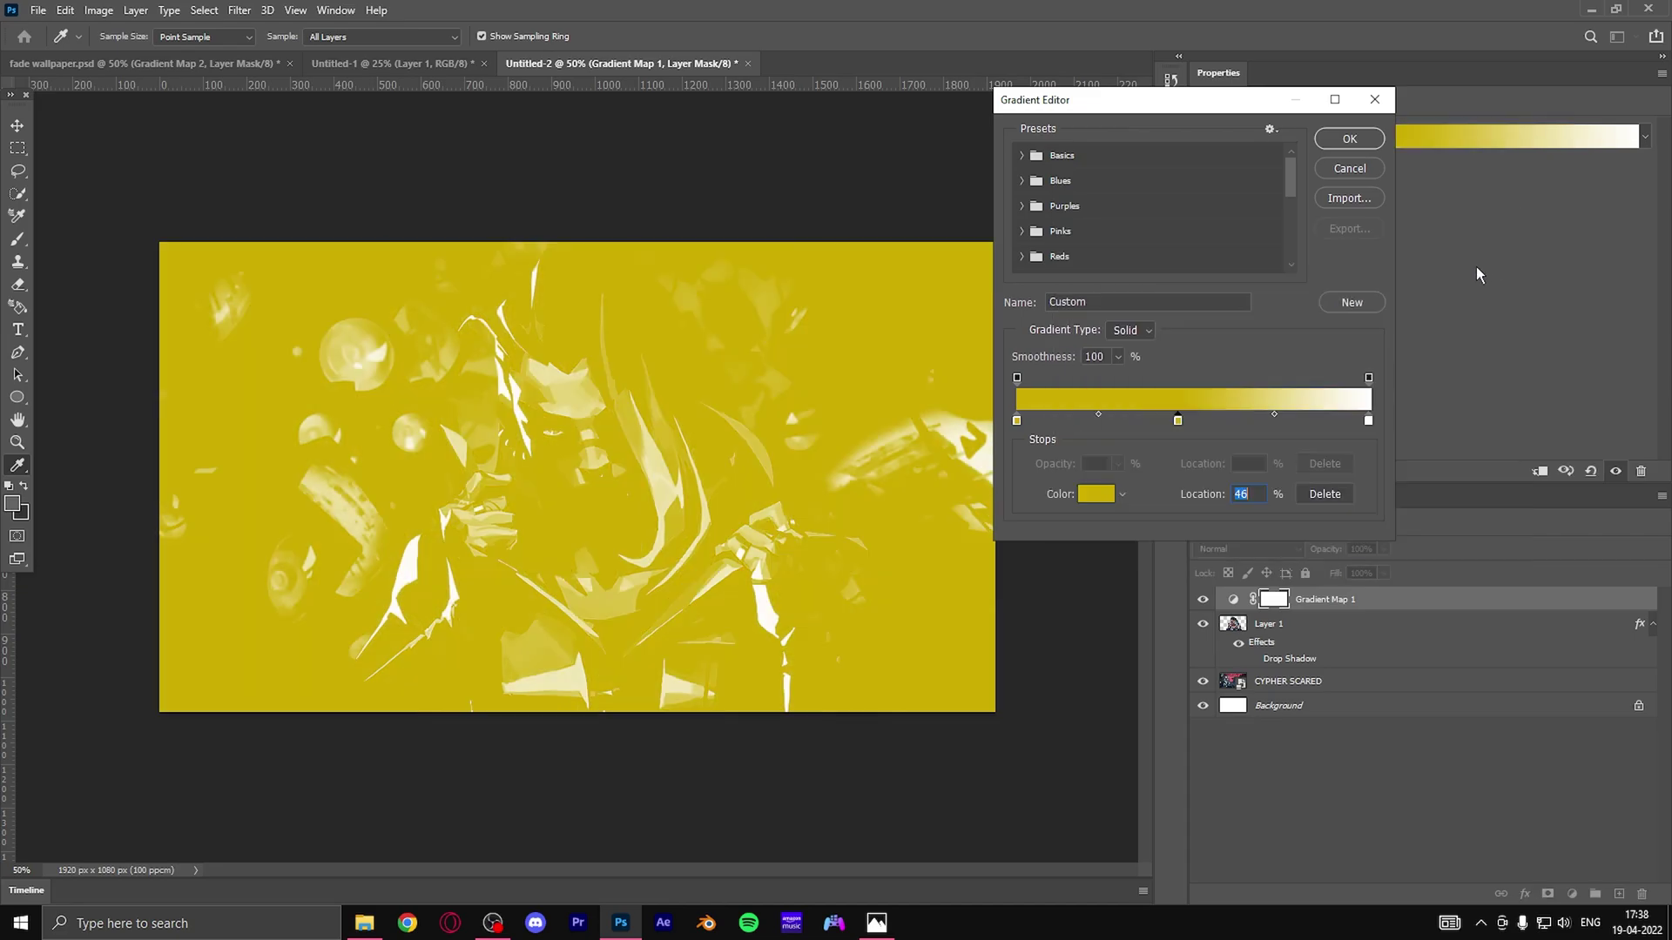
drag(1179, 420, 1185, 421)
Step: Set the left stop to near-black and the 48% stop to muted red #b55050
double_click(1016, 421)
click(1297, 441)
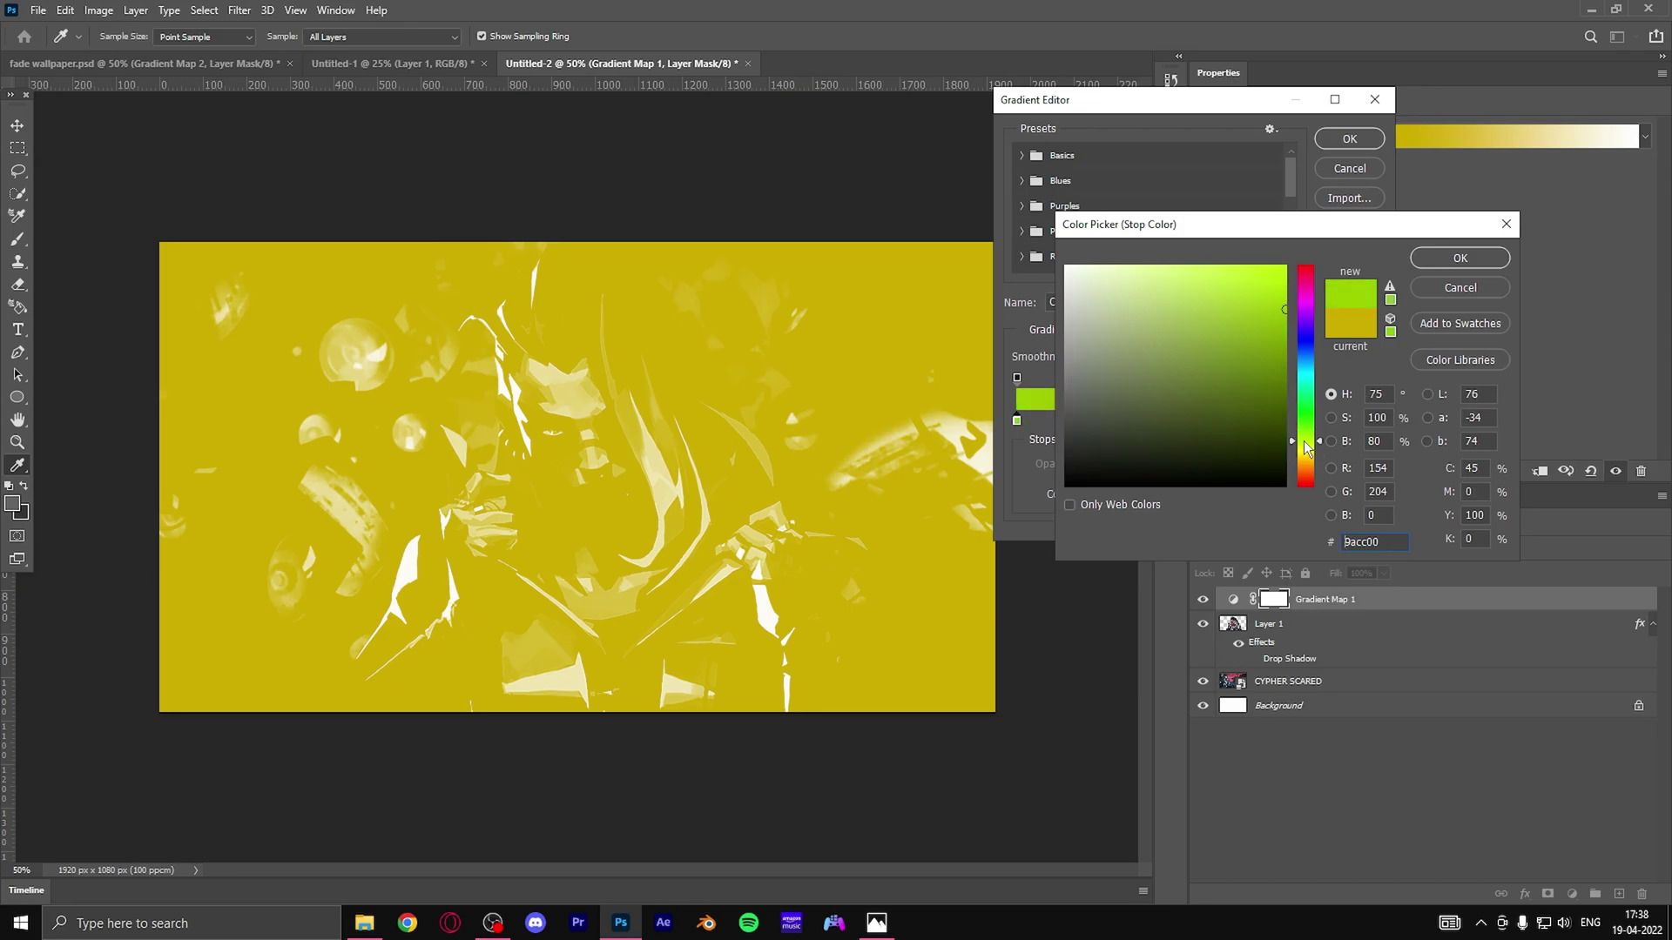
drag(1115, 448, 1104, 463)
click(1451, 261)
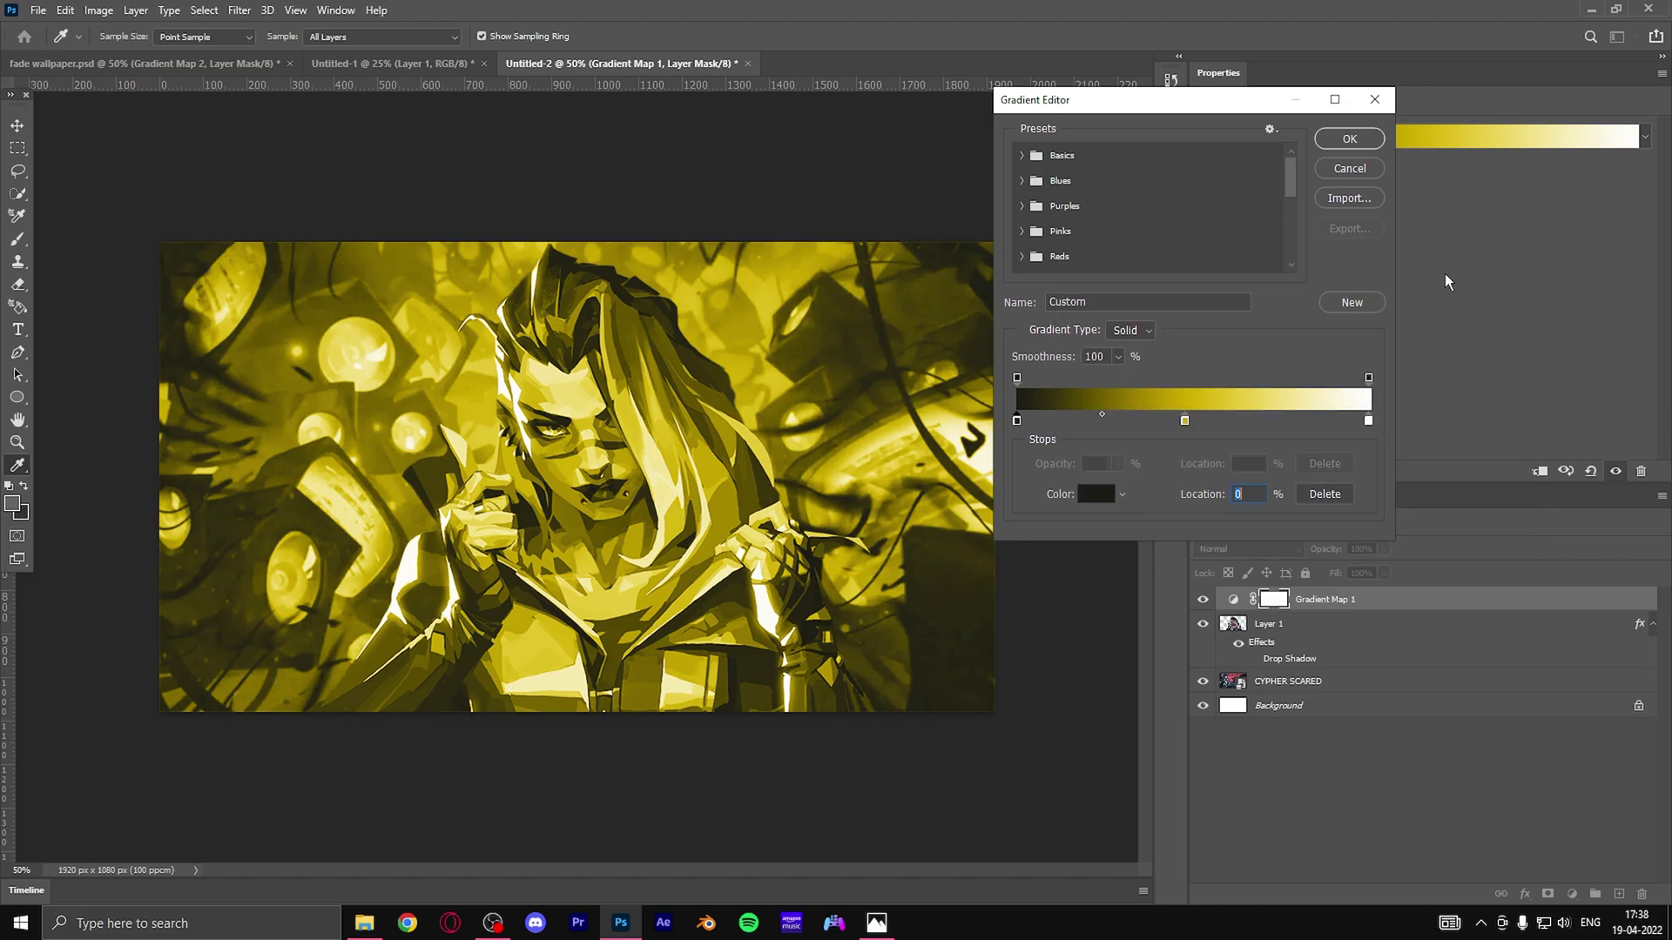
click(1184, 422)
drag(1305, 300, 1306, 263)
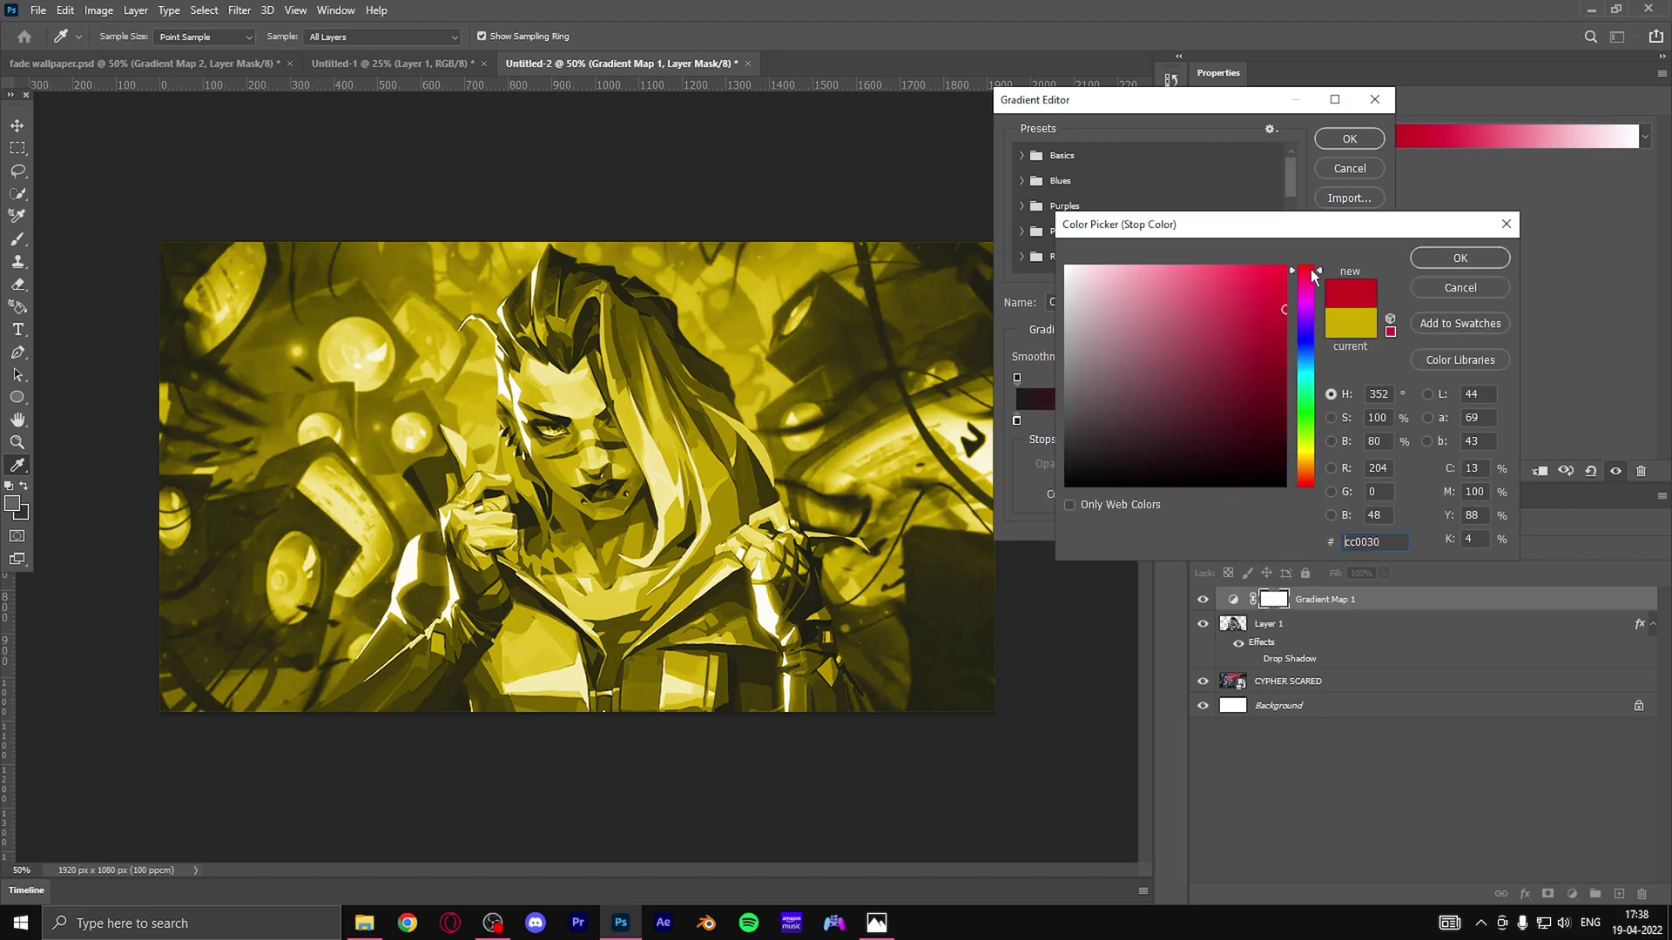
drag(1165, 274, 1188, 321)
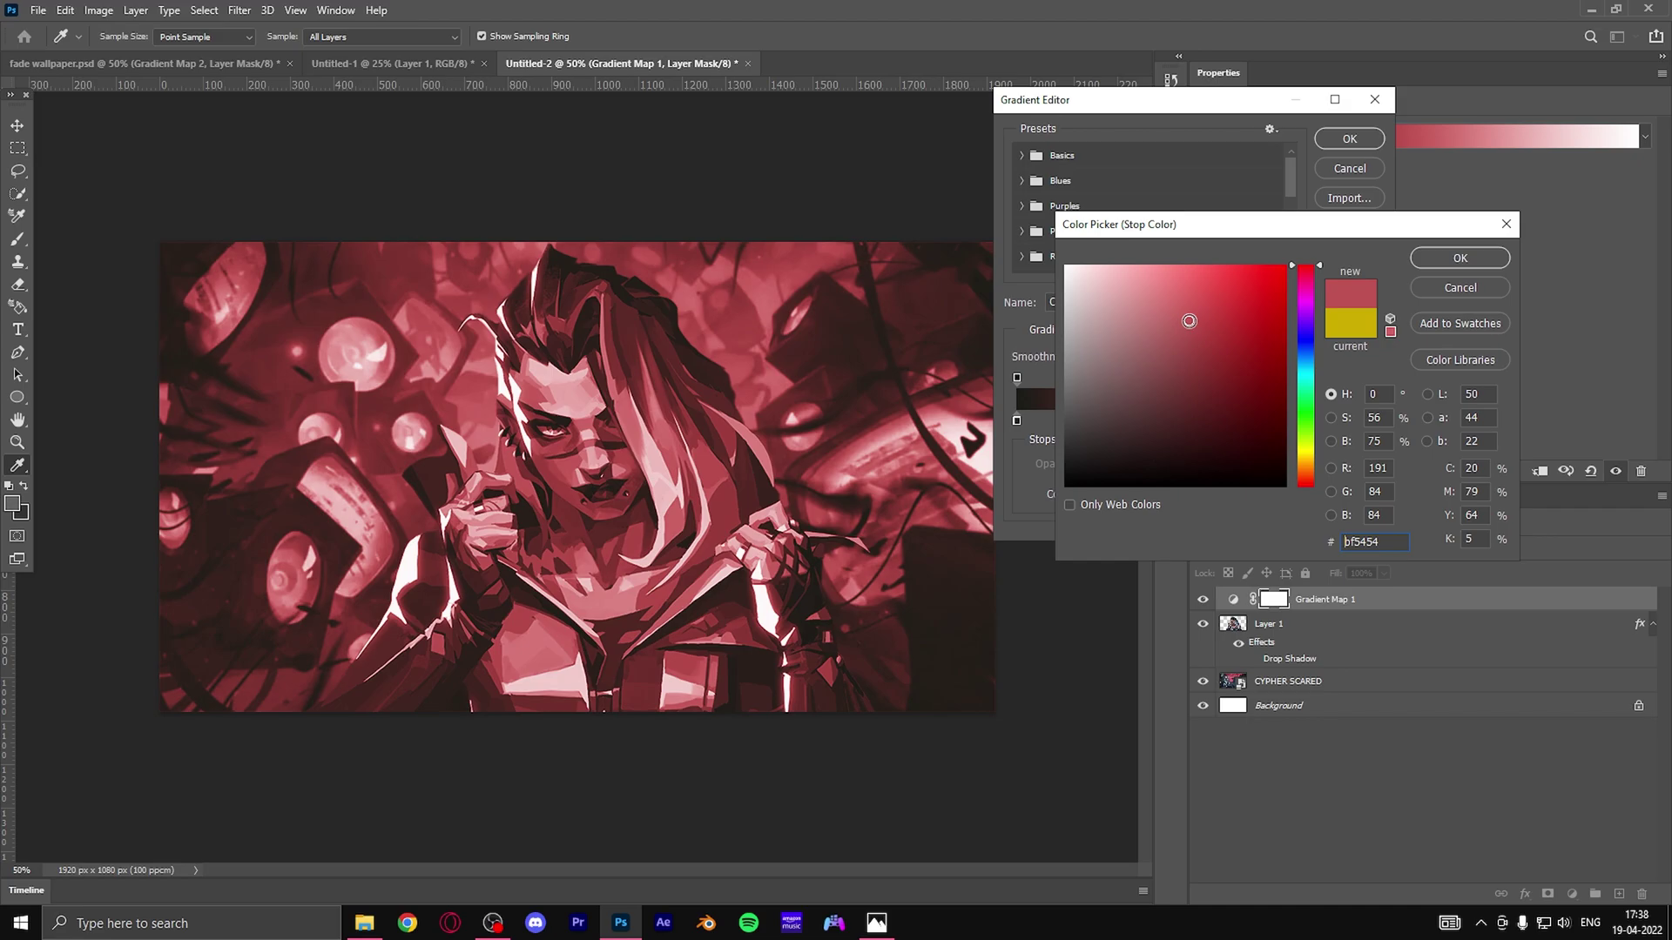
drag(1187, 321, 1188, 330)
Step: Apply the red gradient map, then blur the CYPHER SCARED layer with a 2.0-pixel Gaussian Blur
click(1442, 254)
click(1348, 139)
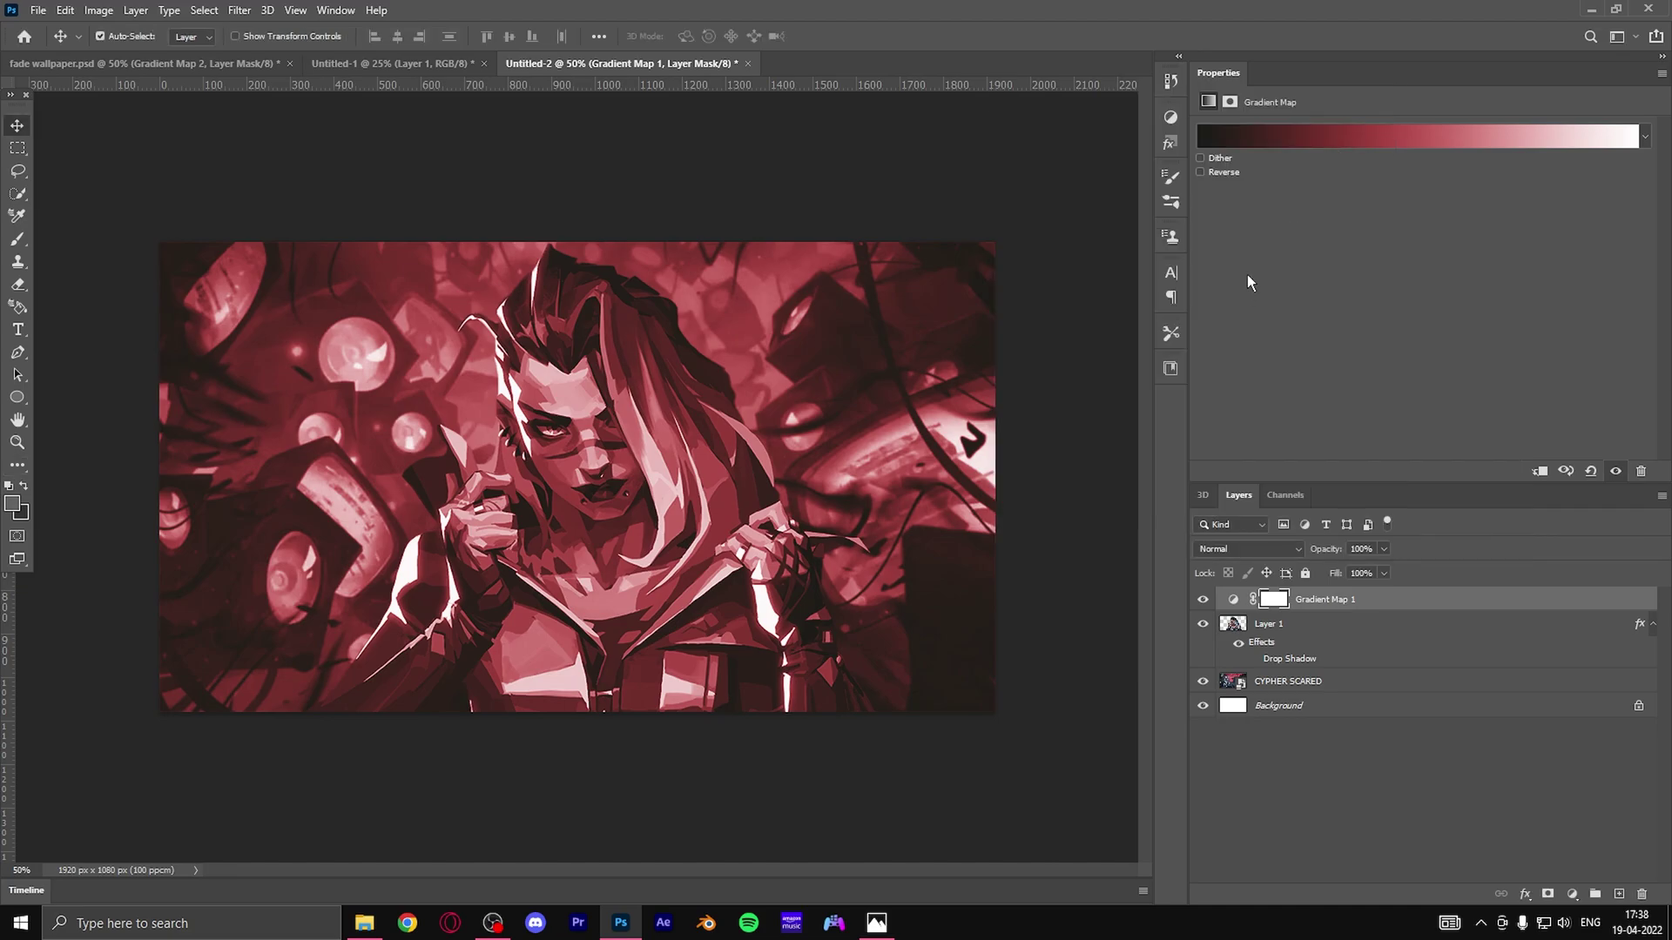
click(1305, 684)
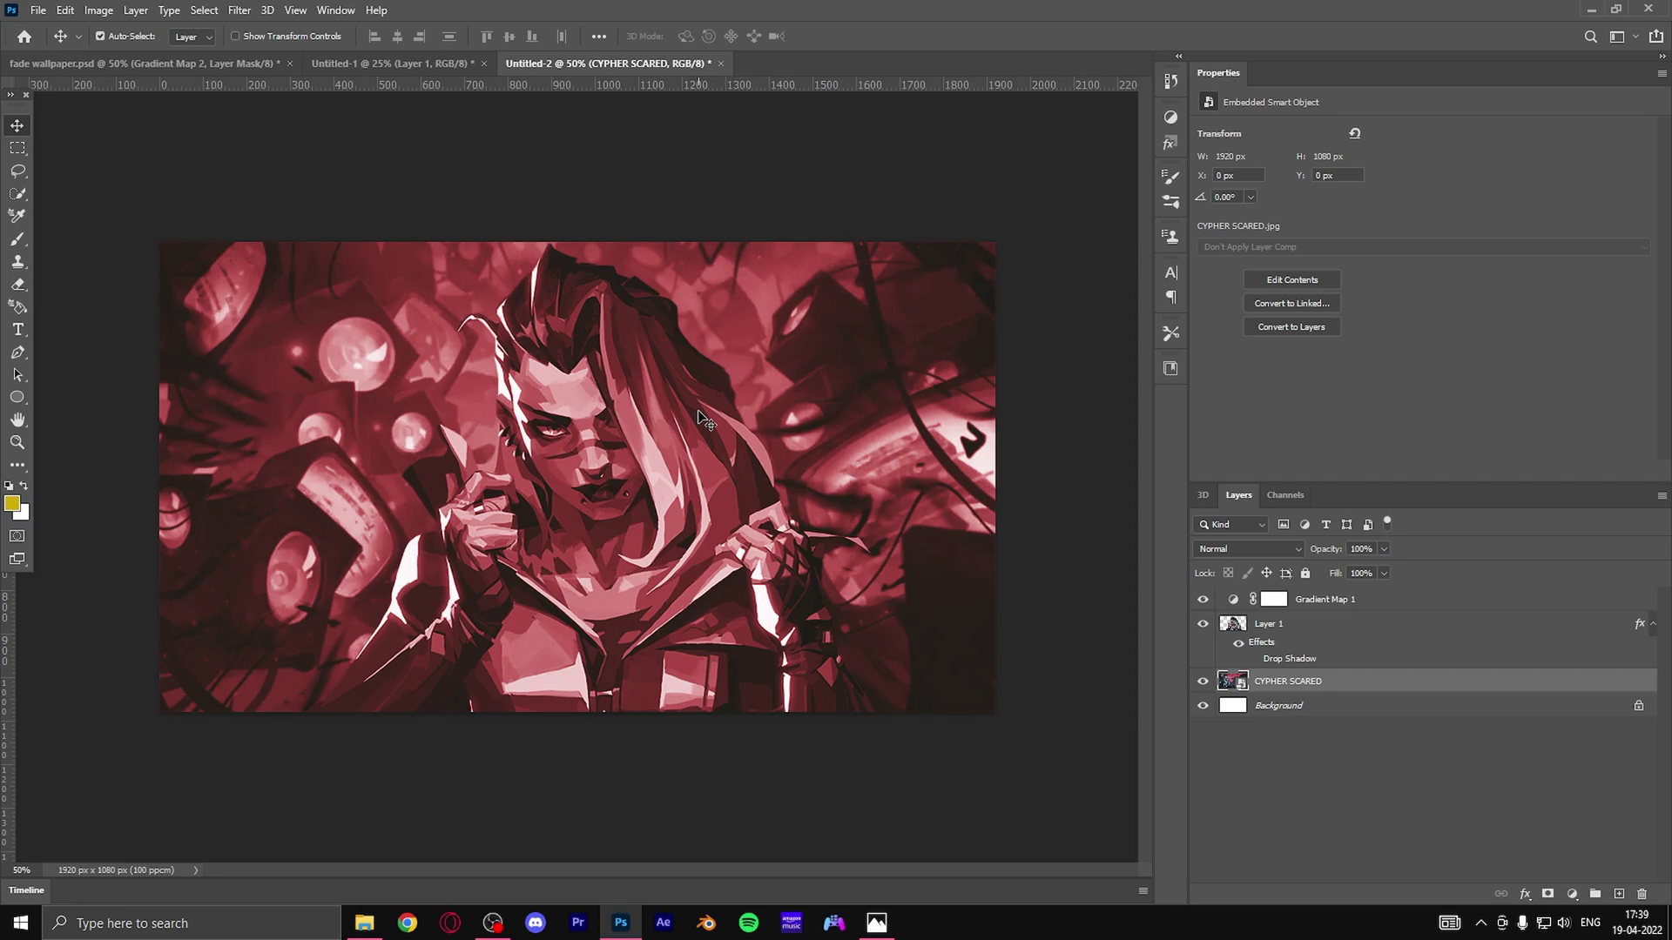
click(240, 12)
mouse_move(278, 283)
mouse_move(278, 233)
click(498, 299)
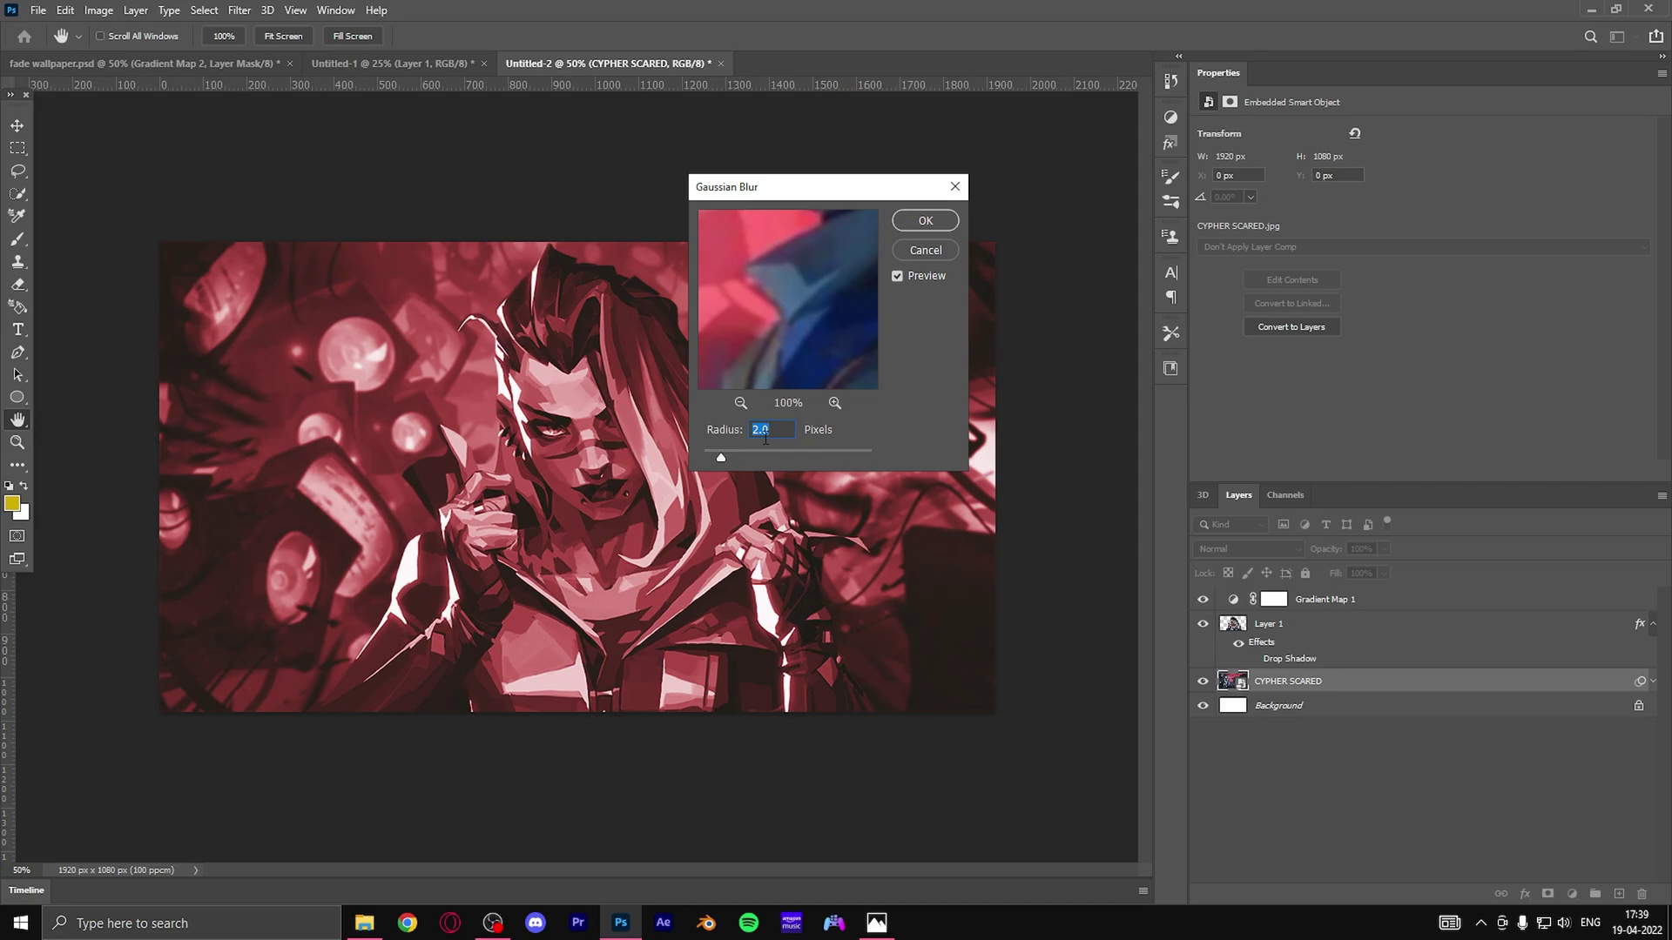
click(923, 225)
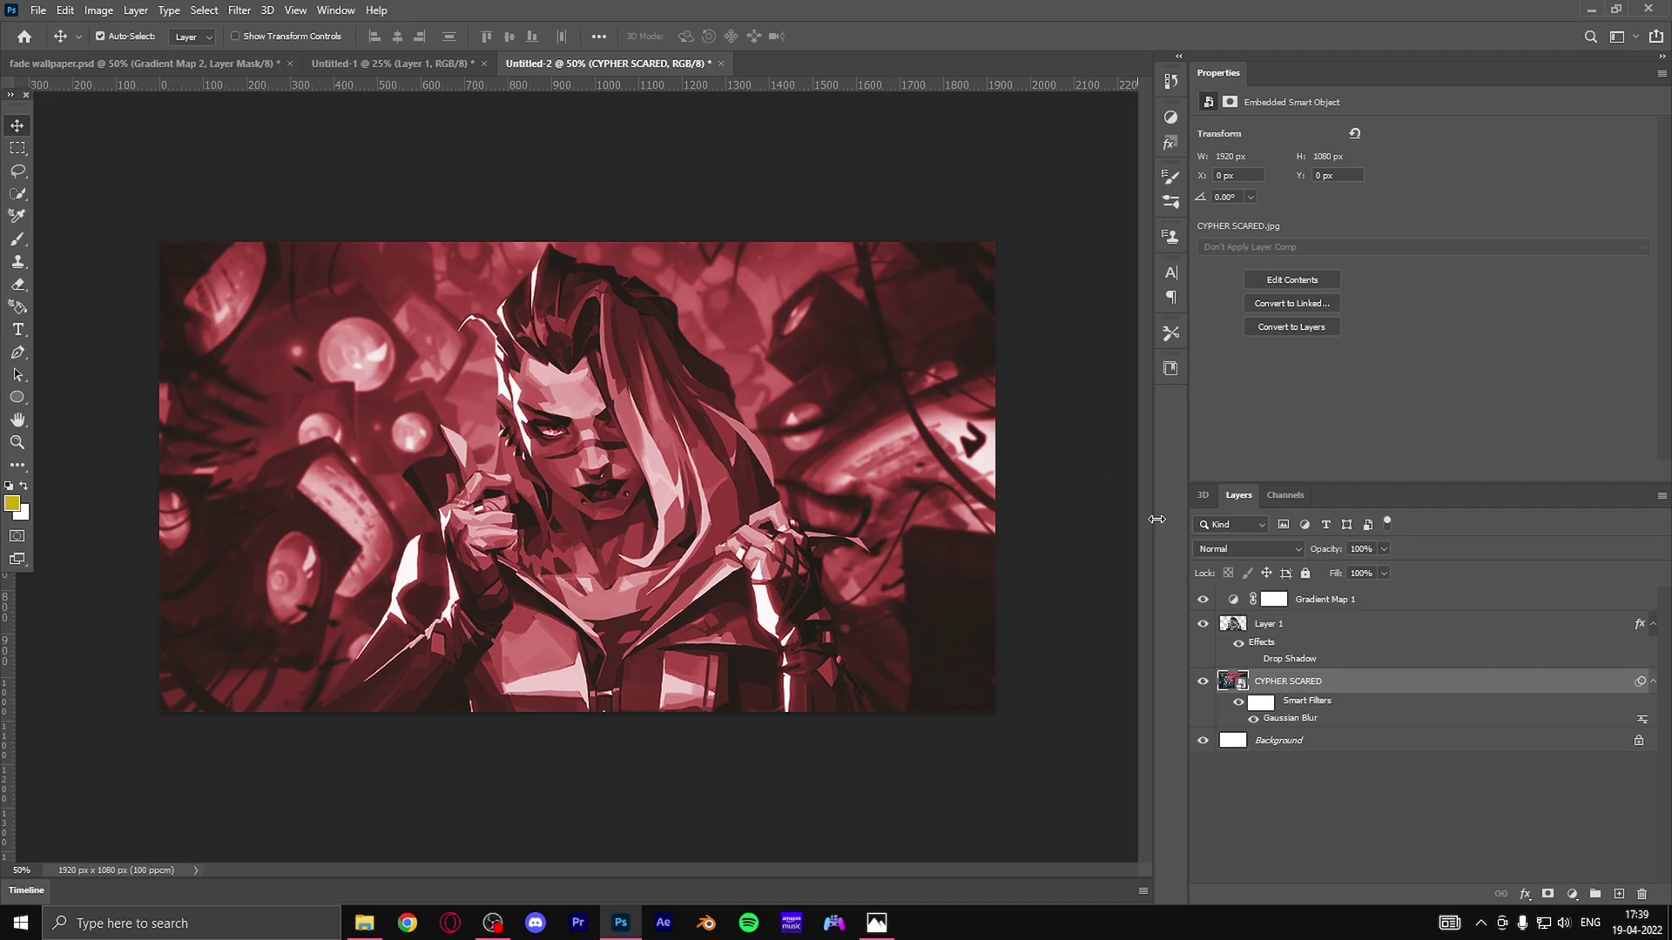
Step: Recolour the gradient map's middle stop to olive green #4b5a06 and apply it
click(1357, 601)
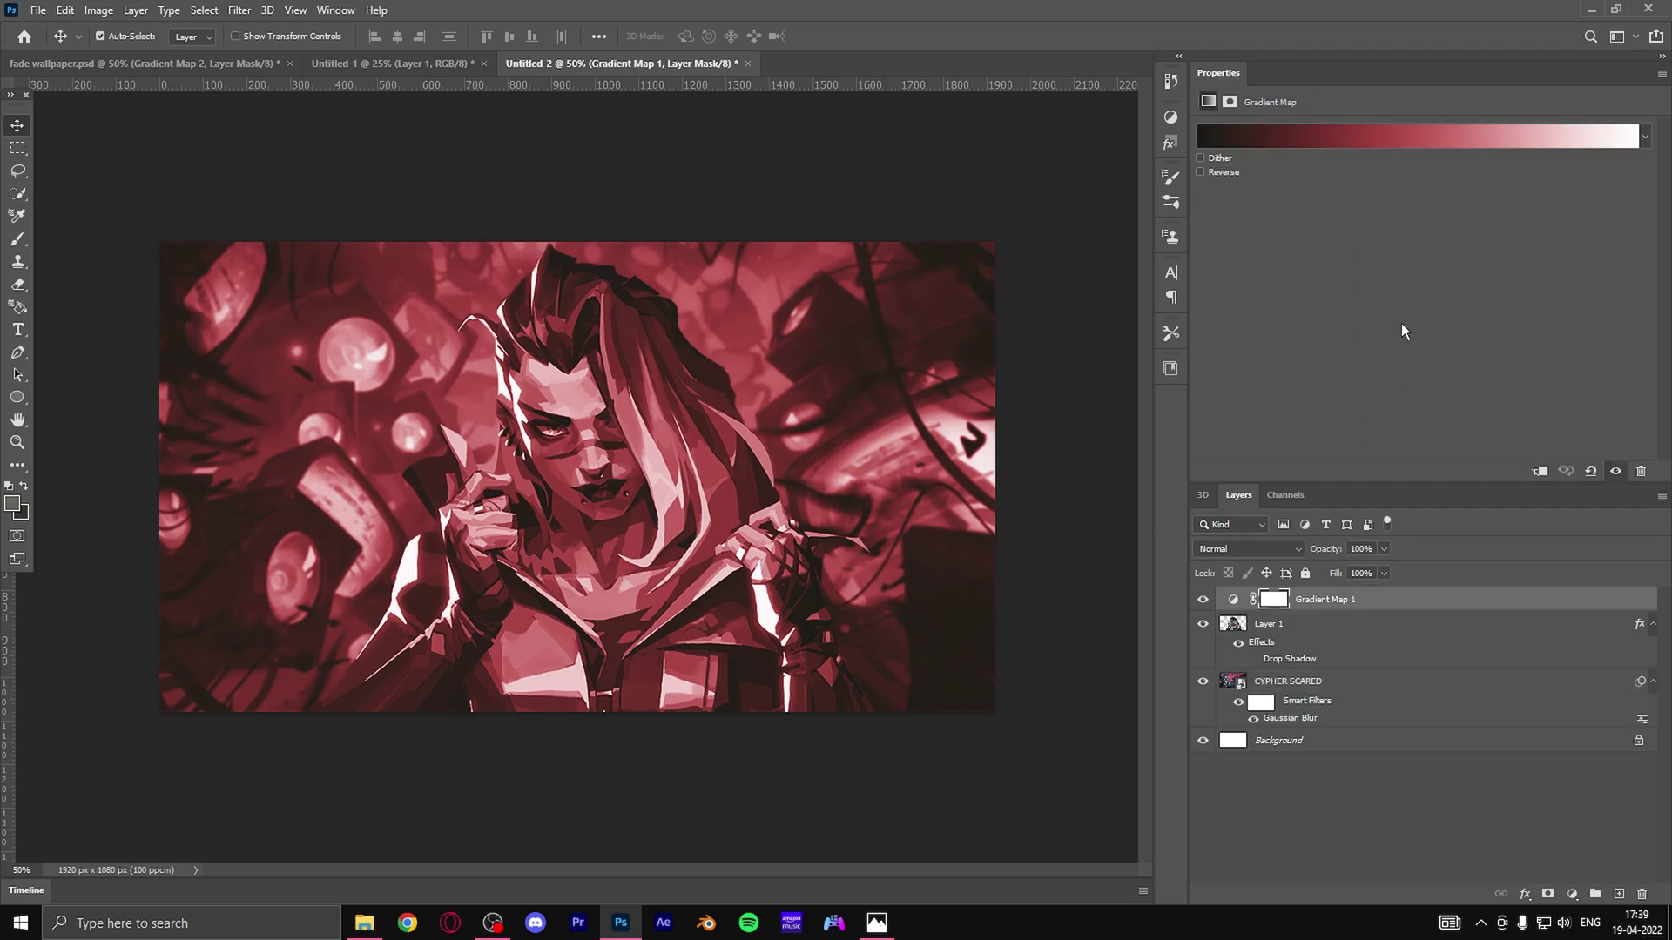
click(1405, 134)
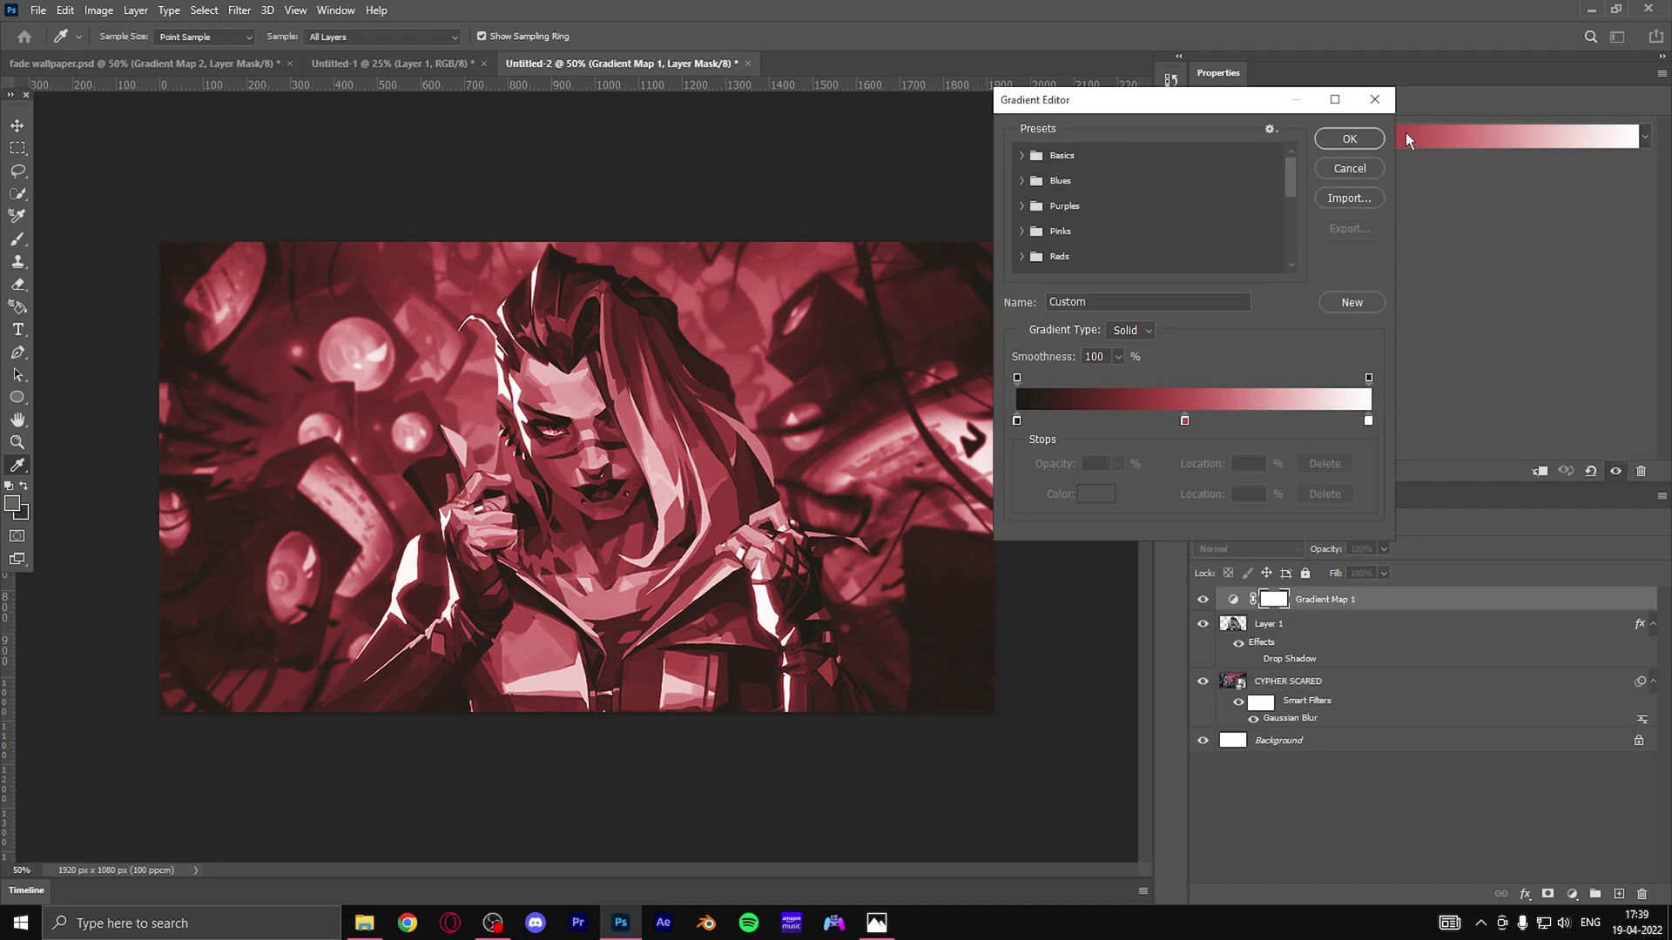
double_click(1185, 422)
mouse_move(1245, 362)
mouse_down()
mouse_move(1249, 453)
mouse_move(1286, 289)
mouse_up()
mouse_move(1305, 373)
mouse_down()
mouse_move(1303, 443)
mouse_move(1270, 403)
mouse_up()
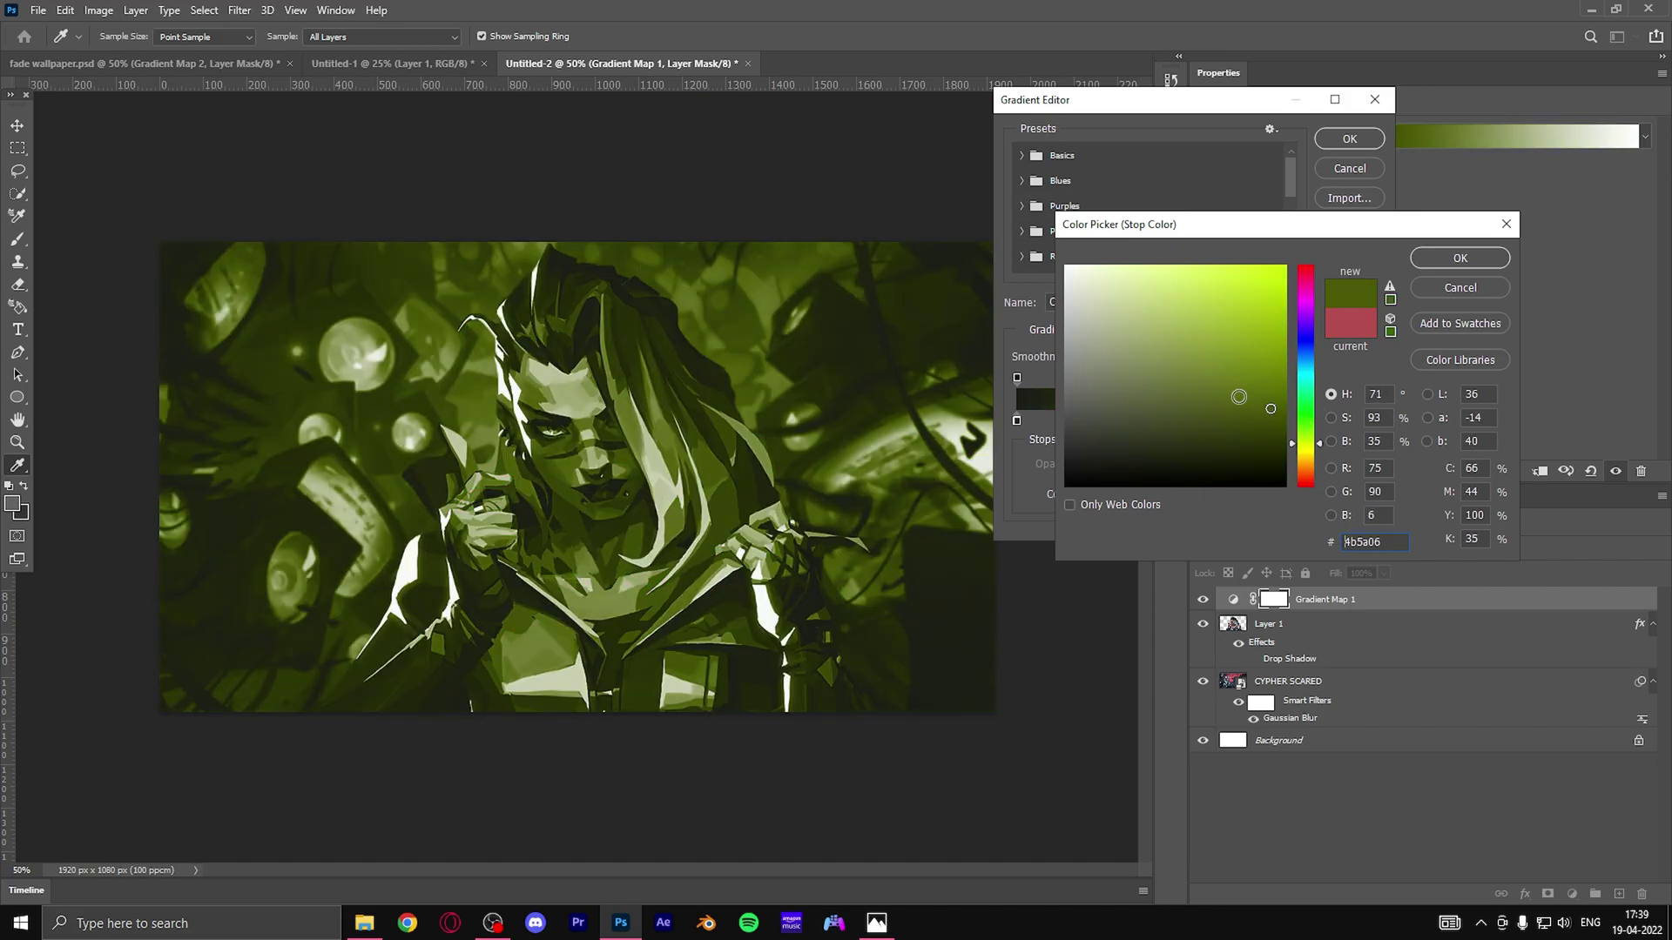
click(1484, 261)
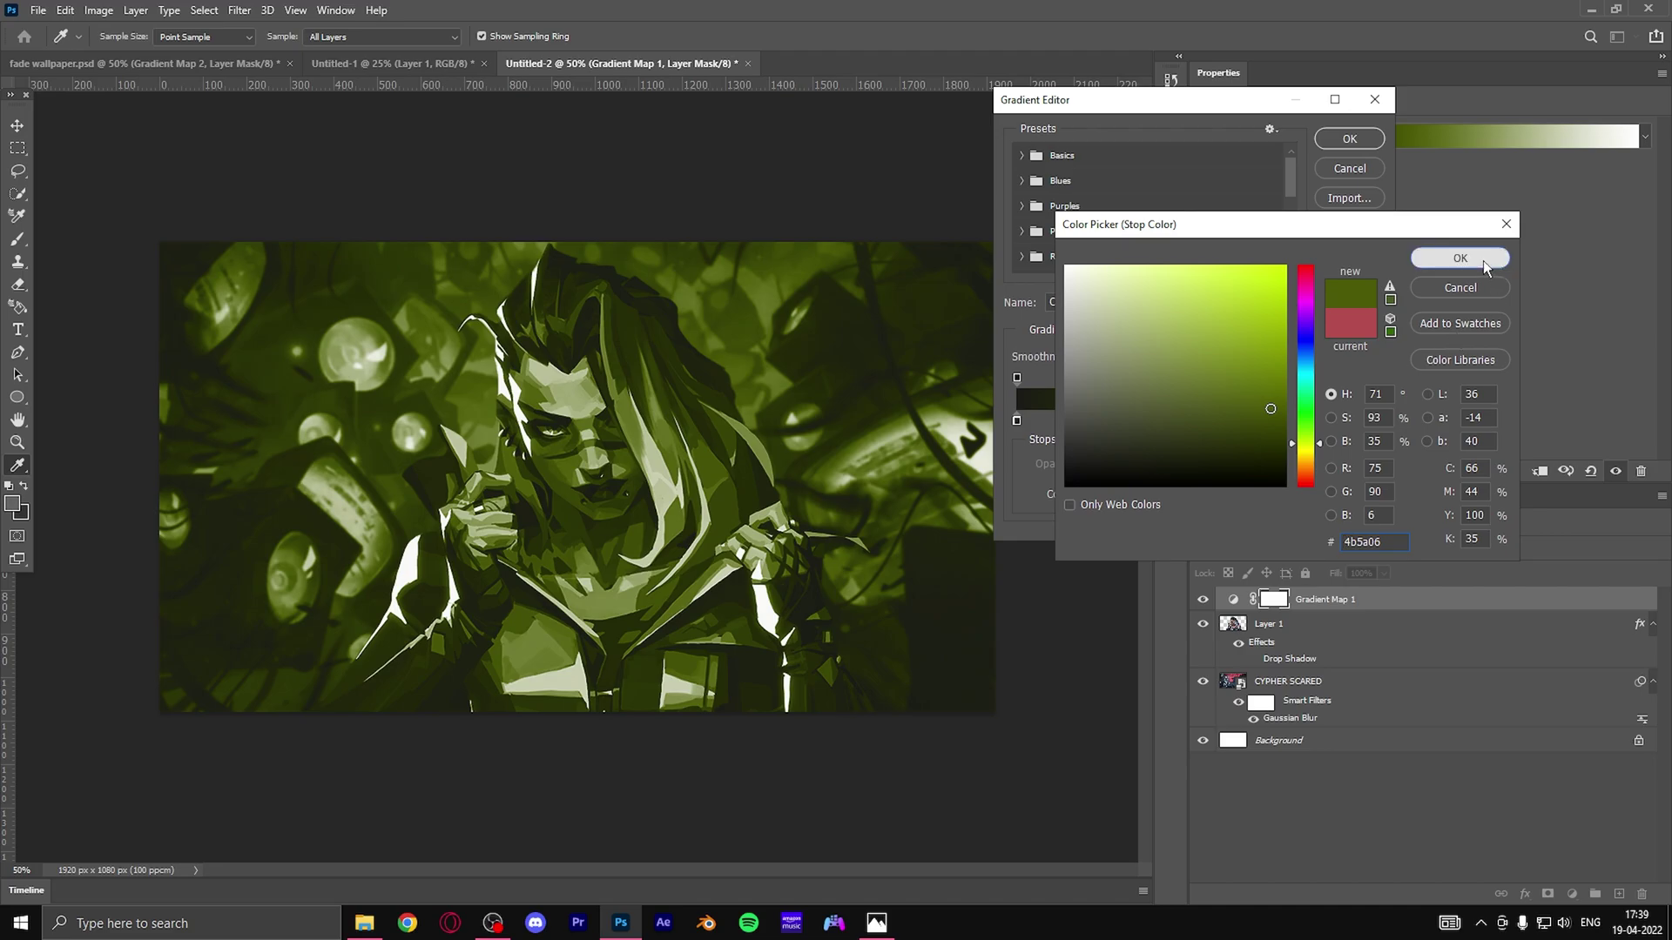
click(1358, 132)
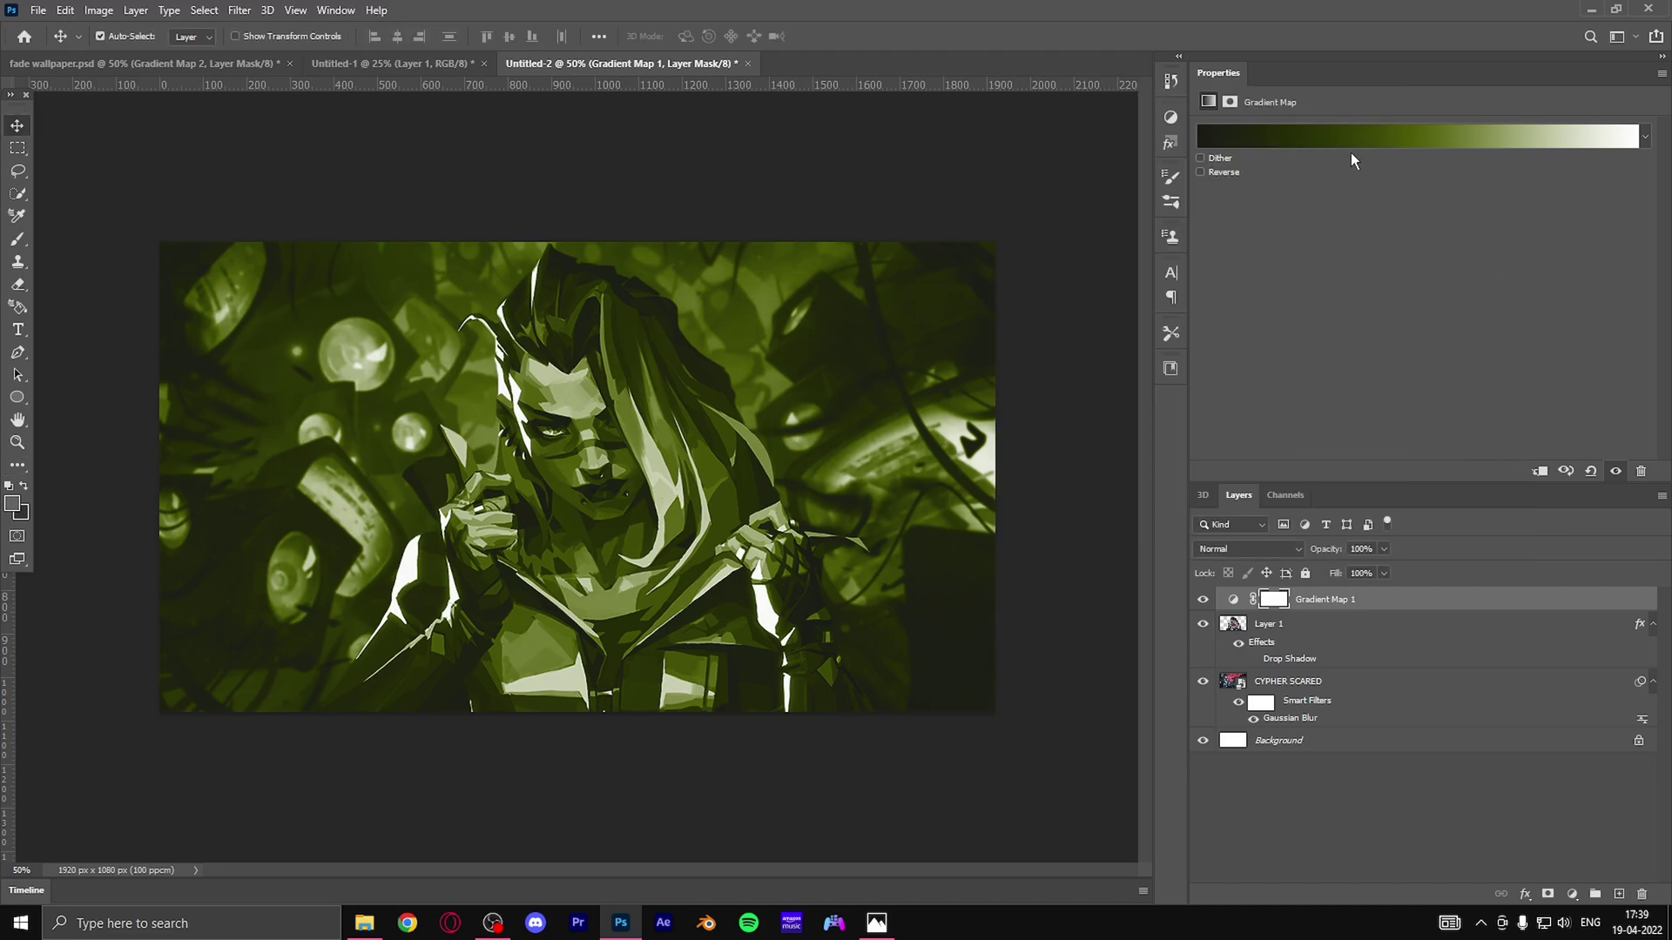